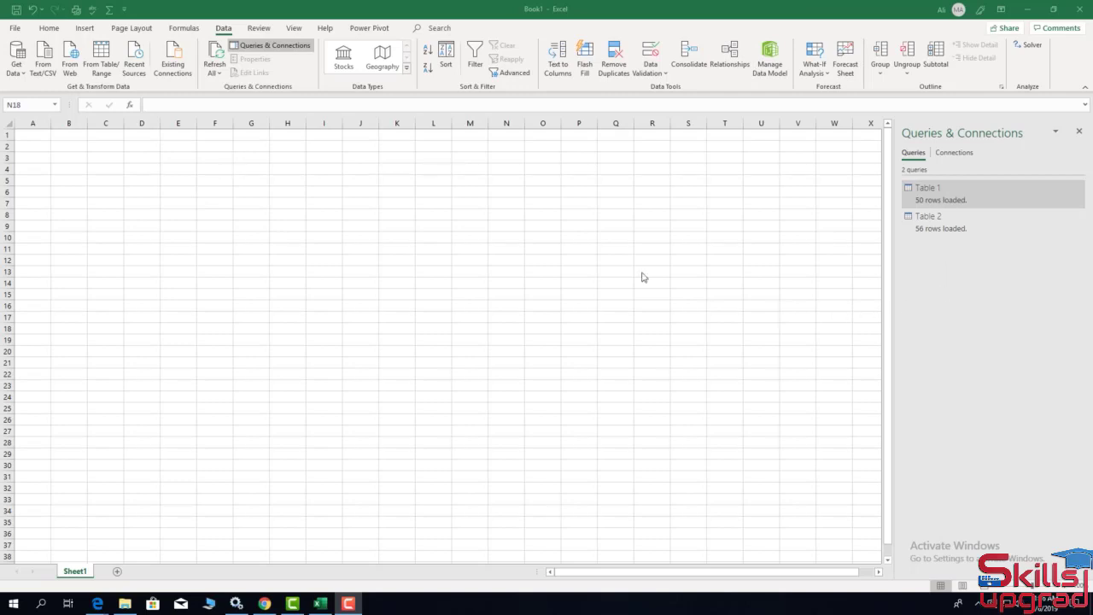
Step: Start a query merge with Table 1 as the first table and Table 2 as the second
left_click(18, 68)
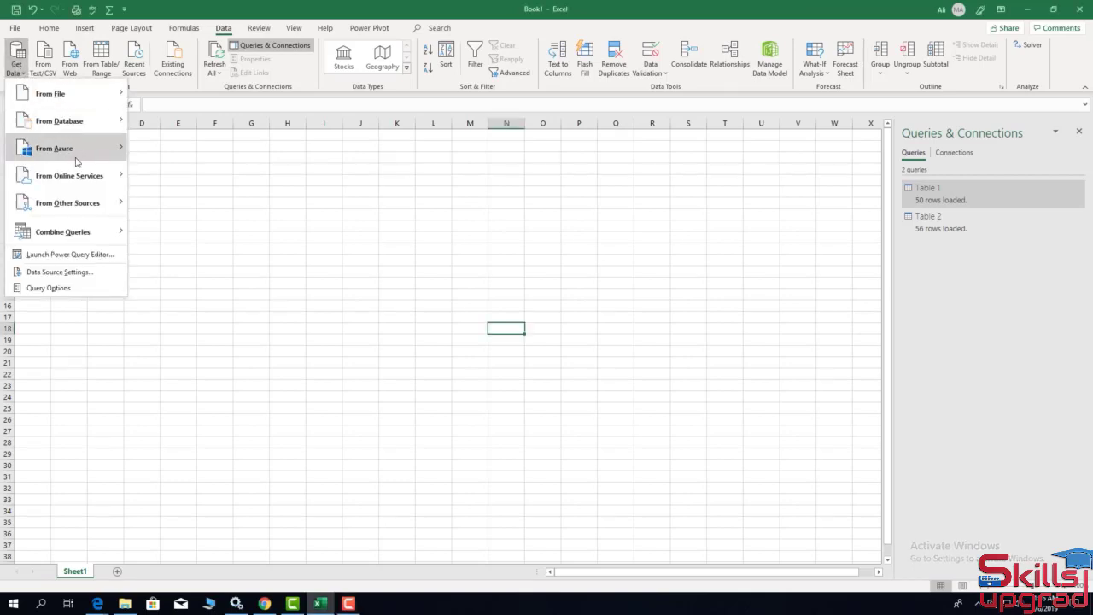
mouse_move(85, 232)
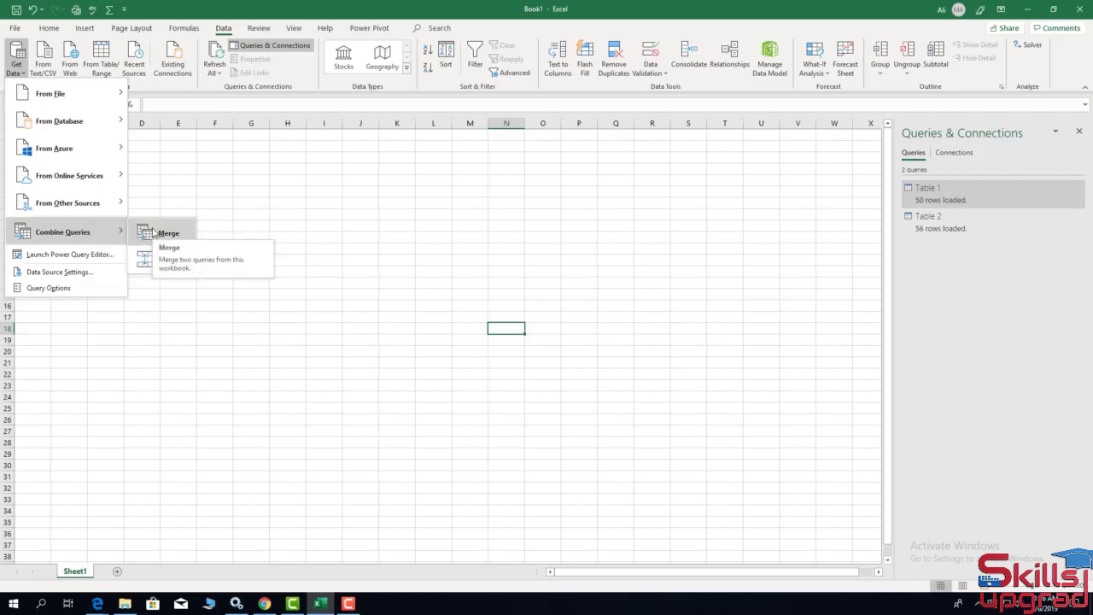
left_click(152, 233)
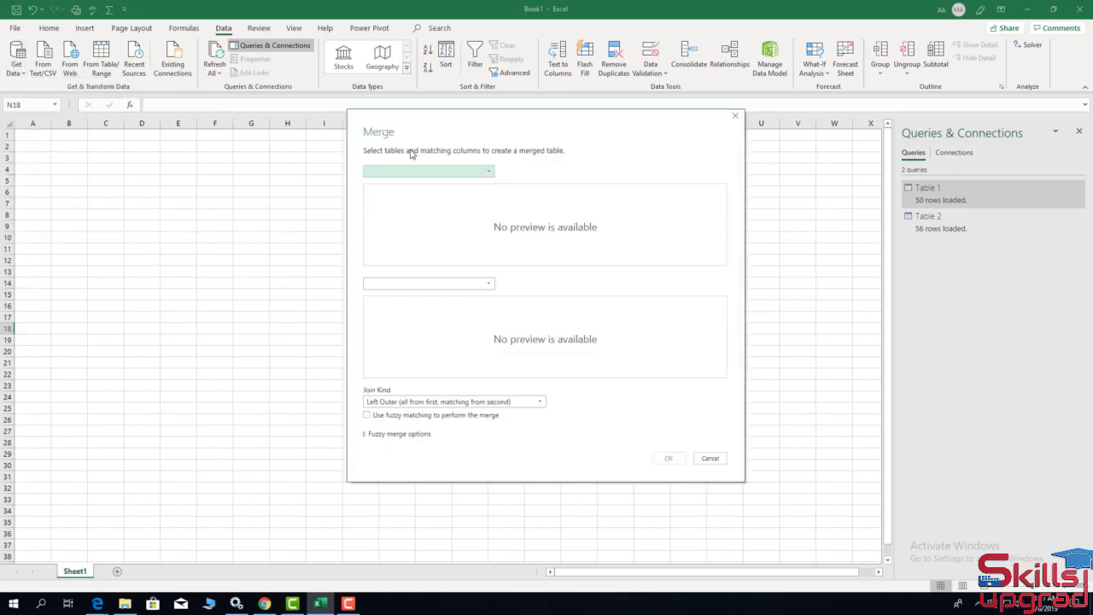
left_click(414, 172)
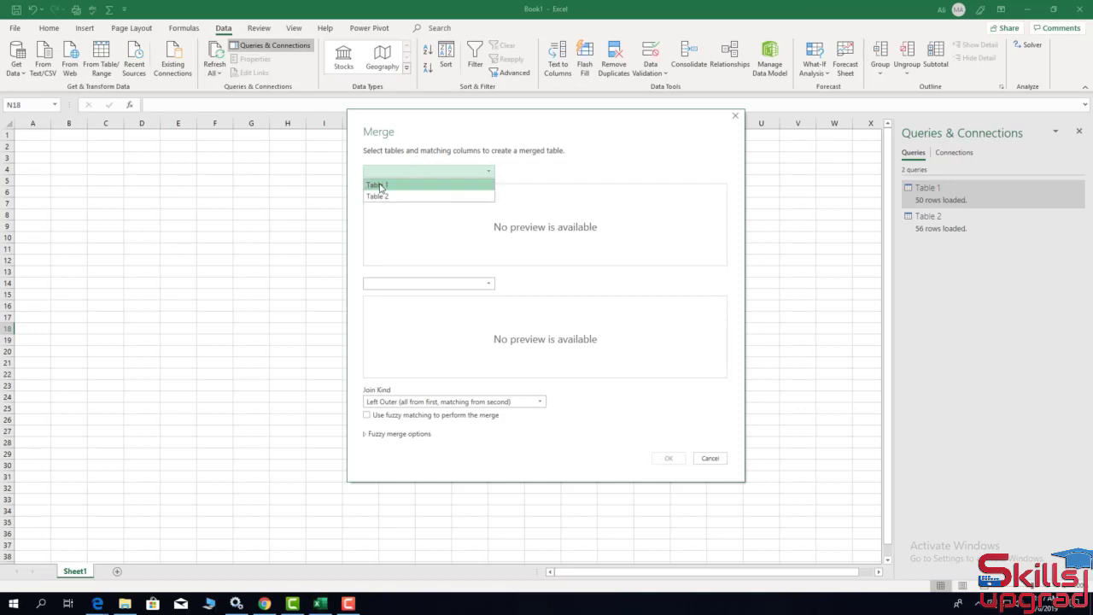
left_click(380, 187)
left_click(441, 284)
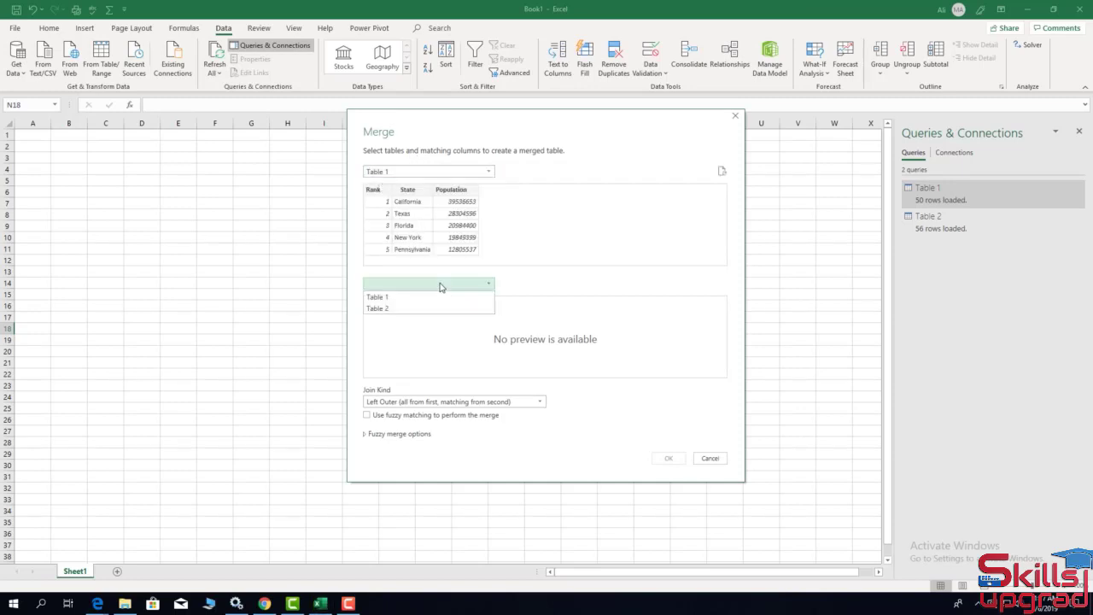
left_click(409, 309)
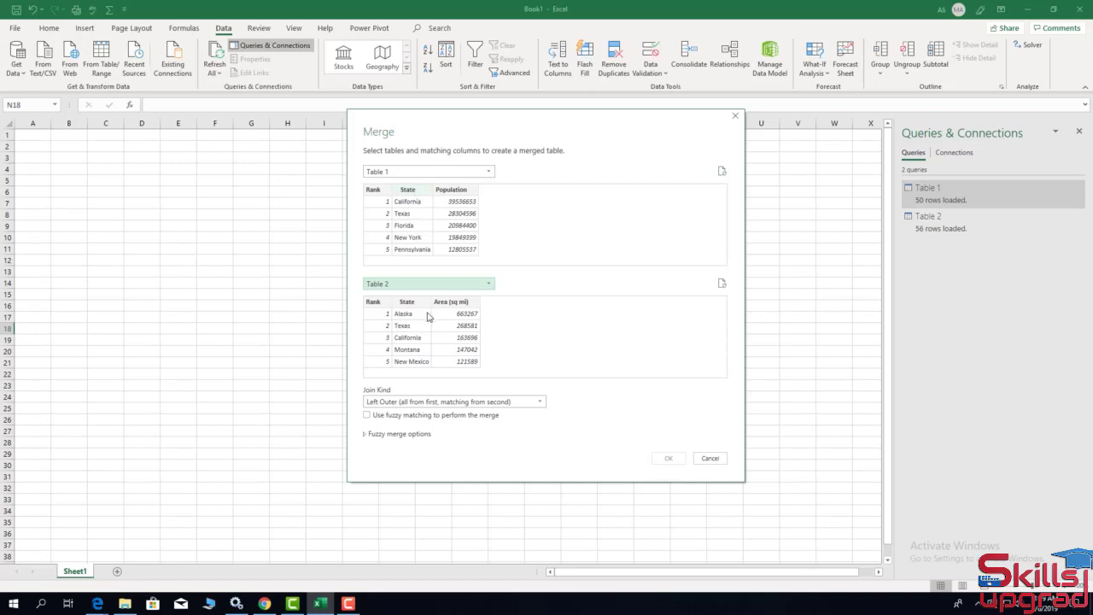
Step: Match the two tables on their State columns and merge them with a Right Outer join
left_click(411, 191)
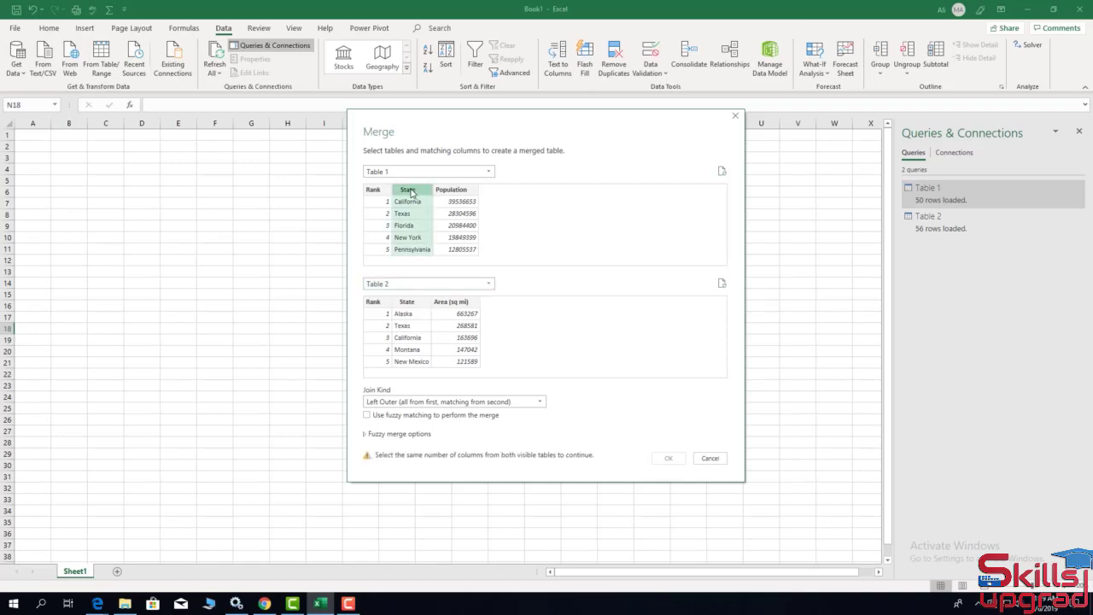
left_click(408, 303)
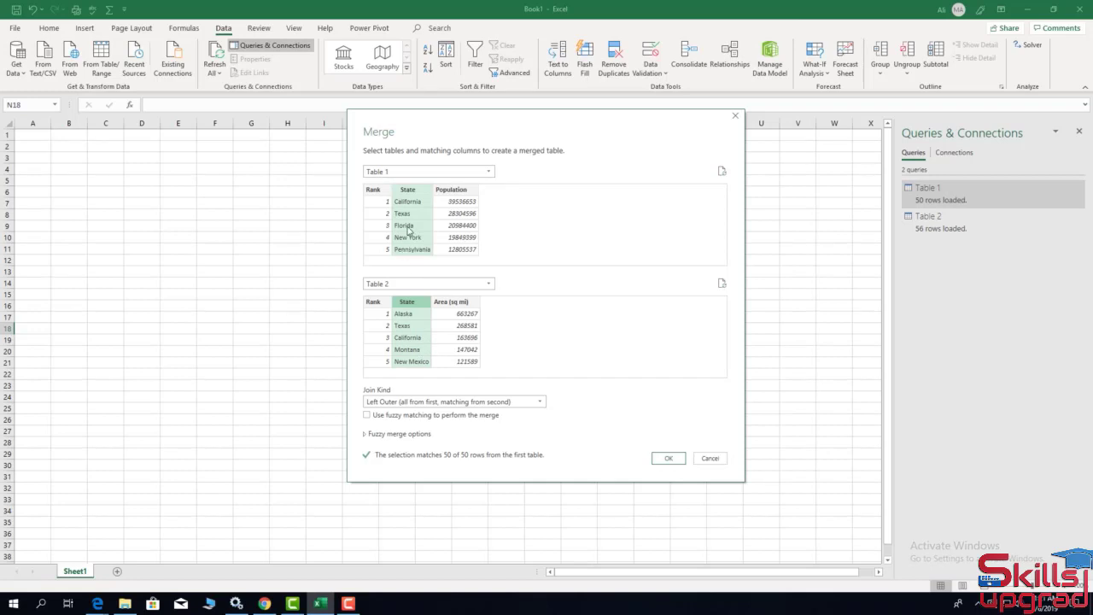
left_click(461, 403)
left_click(452, 426)
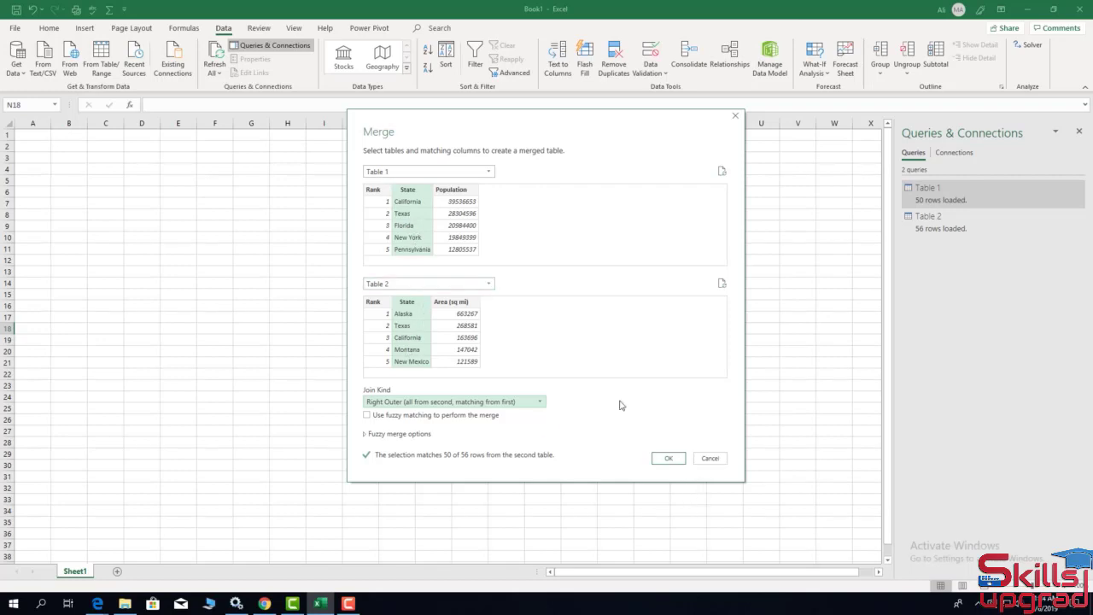
left_click(670, 458)
left_click(659, 460)
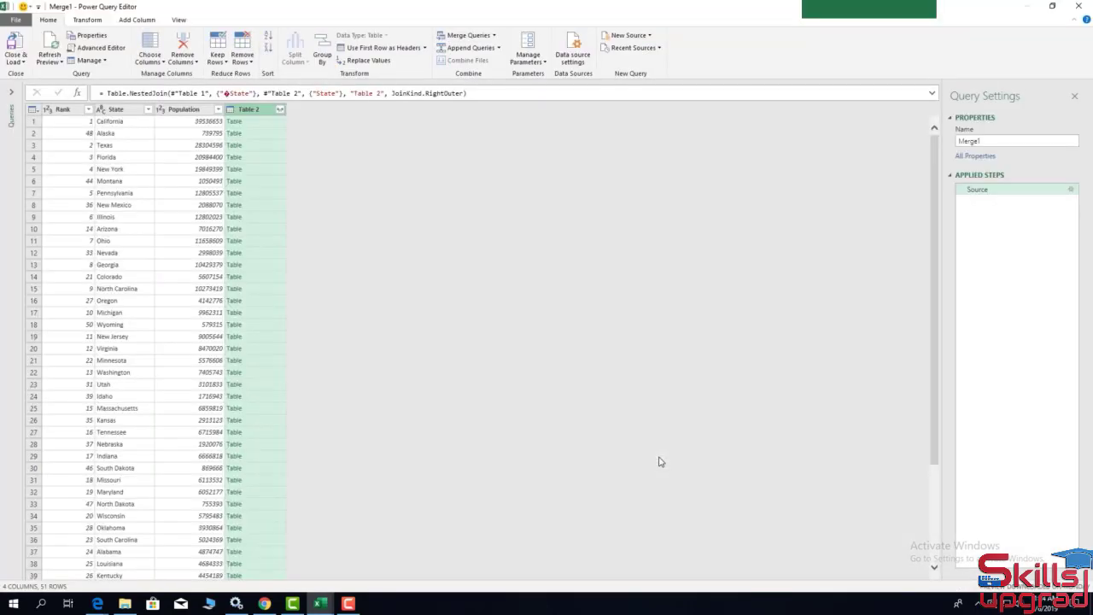
Step: Show the query list and rename the merged query as Table 3
left_click(12, 99)
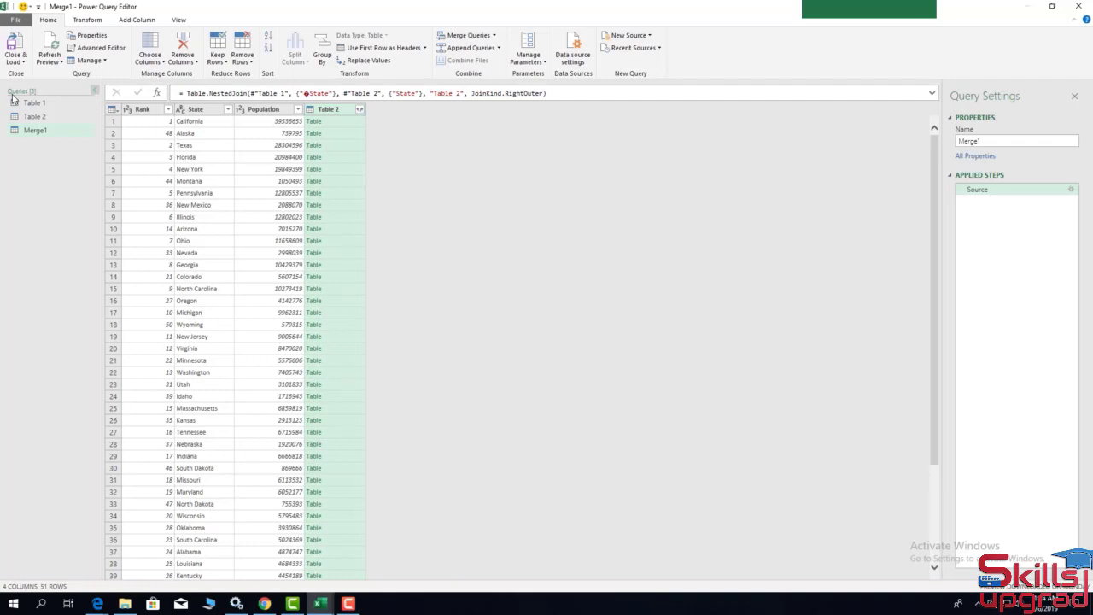
right_click(39, 134)
left_click(69, 178)
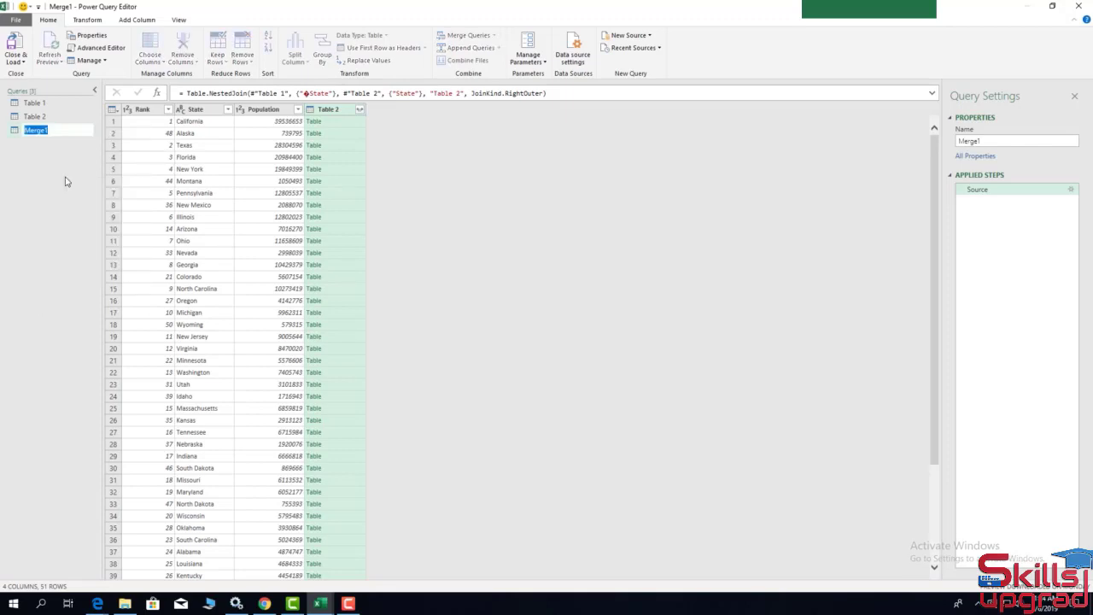
type("Table 3")
key("Return")
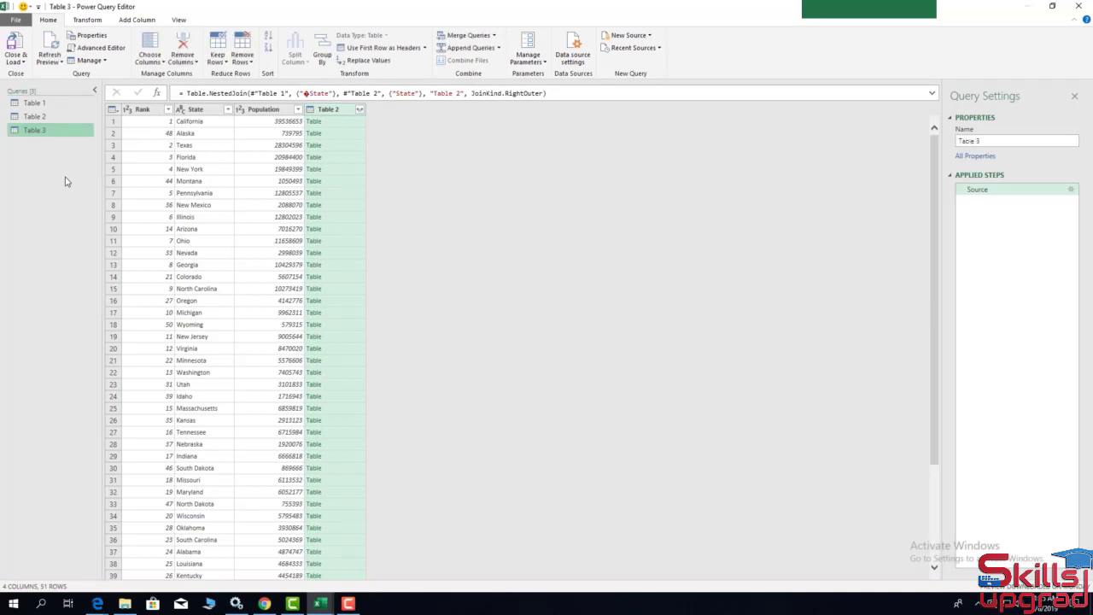
Step: Expand the Table 2 column to only Area (sq mi), without the original column name as prefix
left_click(360, 110)
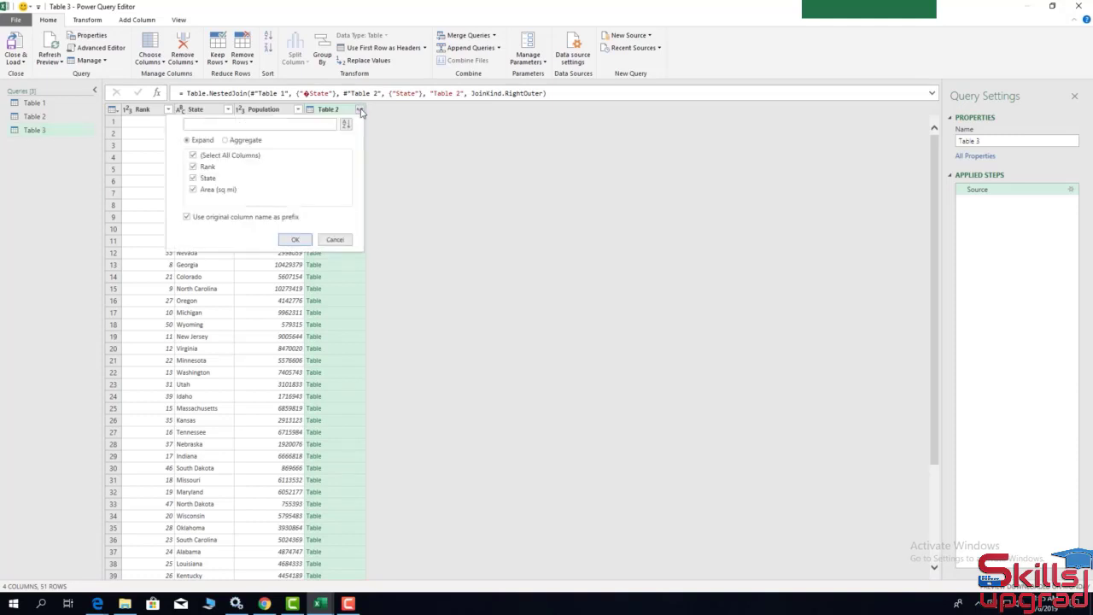
left_click(193, 155)
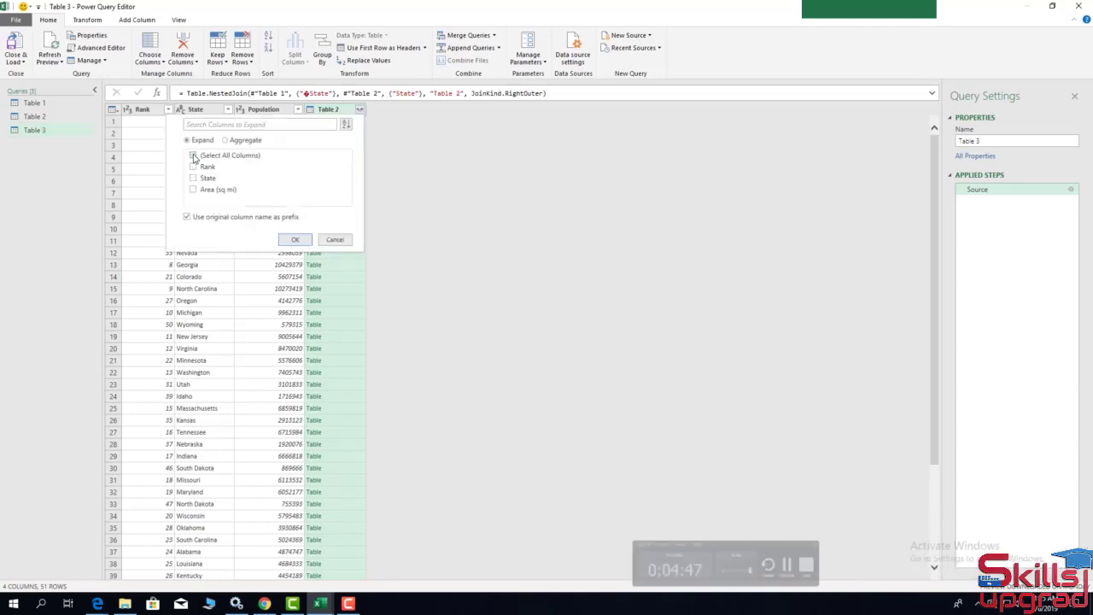
left_click(193, 189)
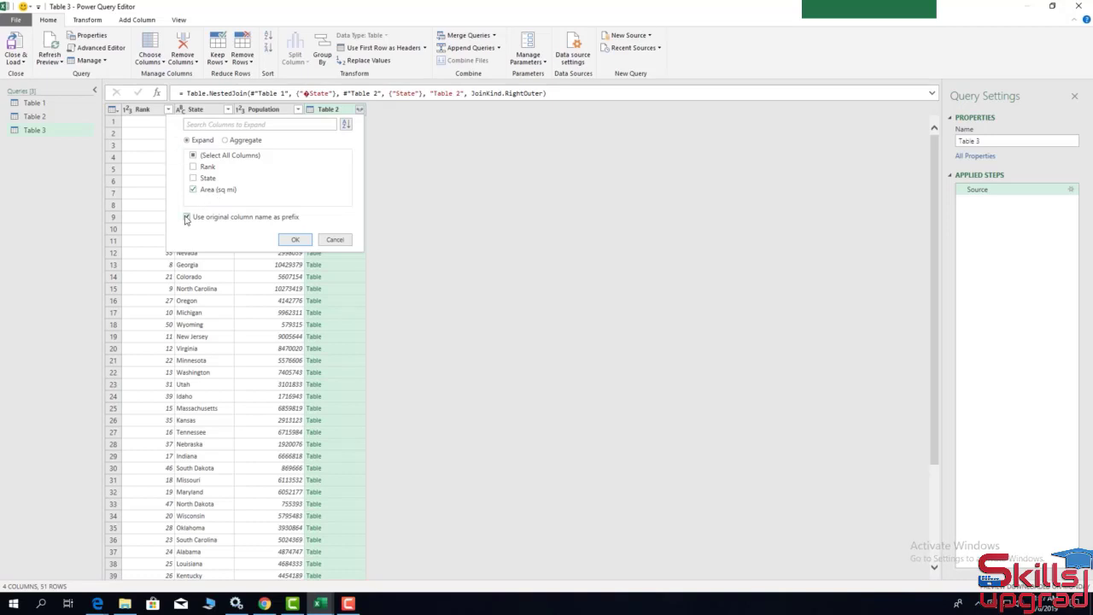
left_click(186, 218)
left_click(296, 240)
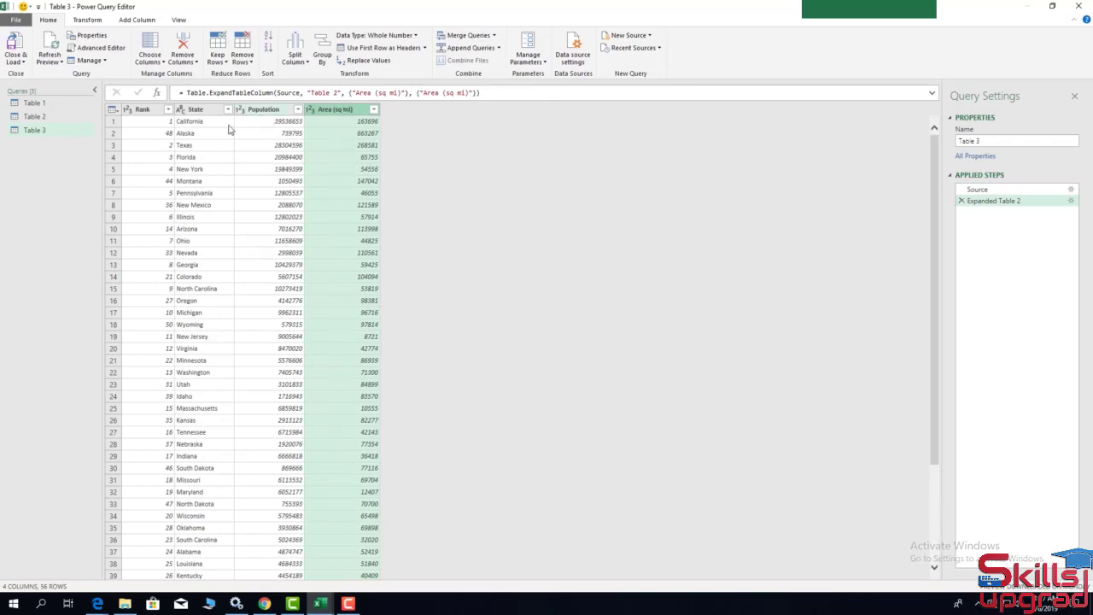
Step: Examine the merged rows in Table 3 and compare them with the source data in Table 2 and Table 1
scroll(534, 285, "down", 6)
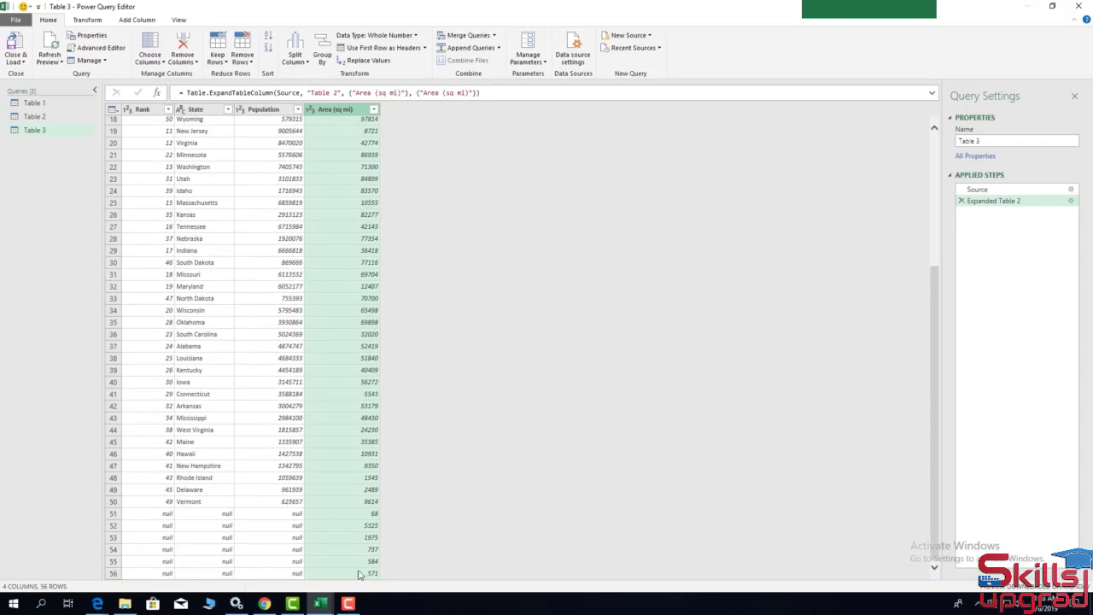
scroll(376, 572, "up", 6)
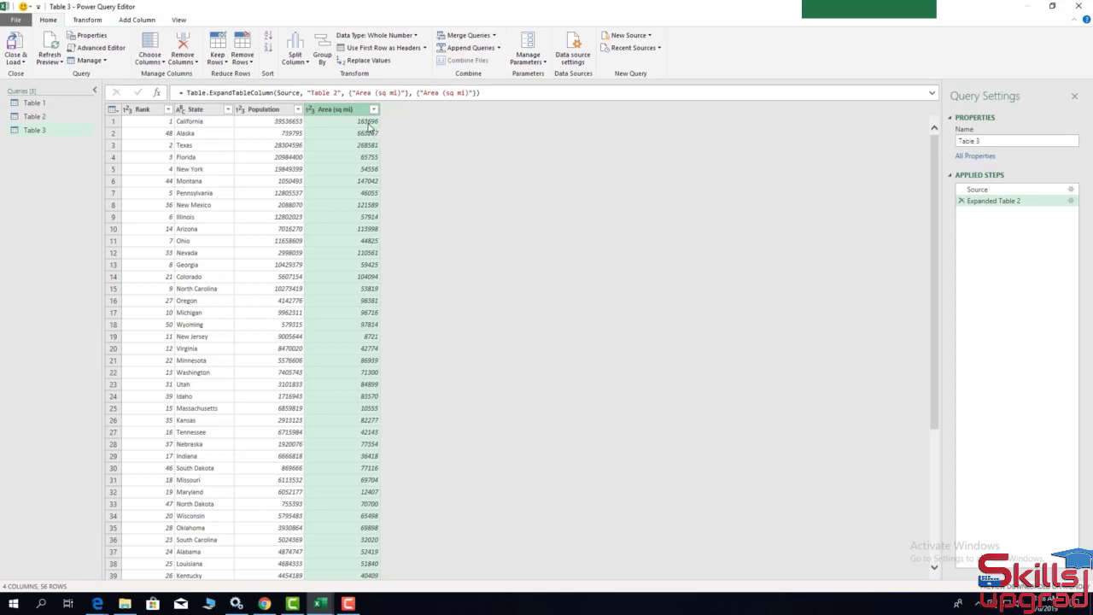
left_click(53, 117)
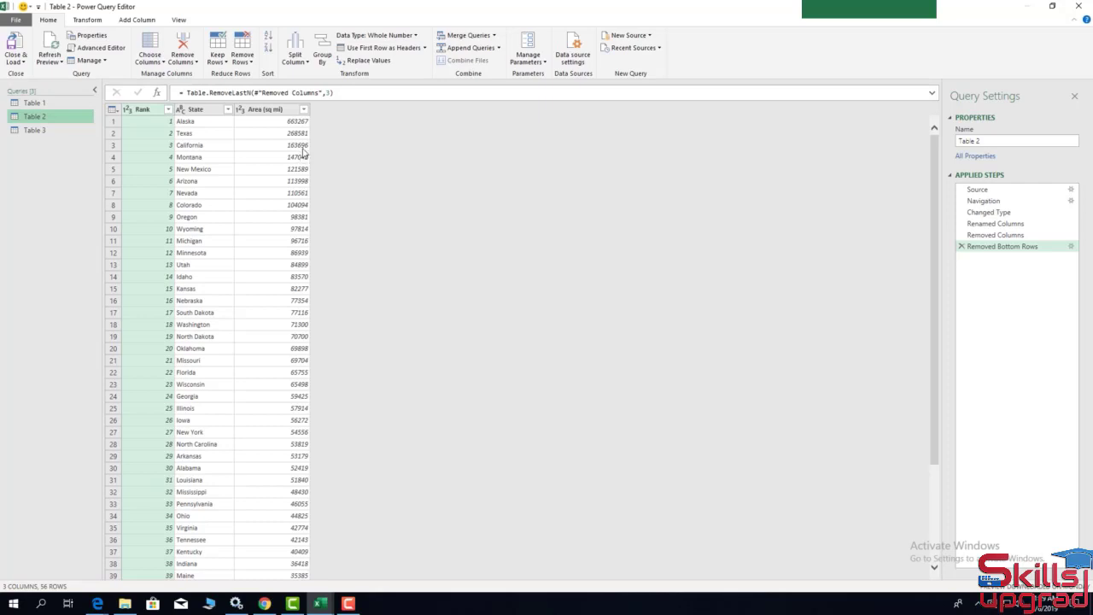
left_click(38, 131)
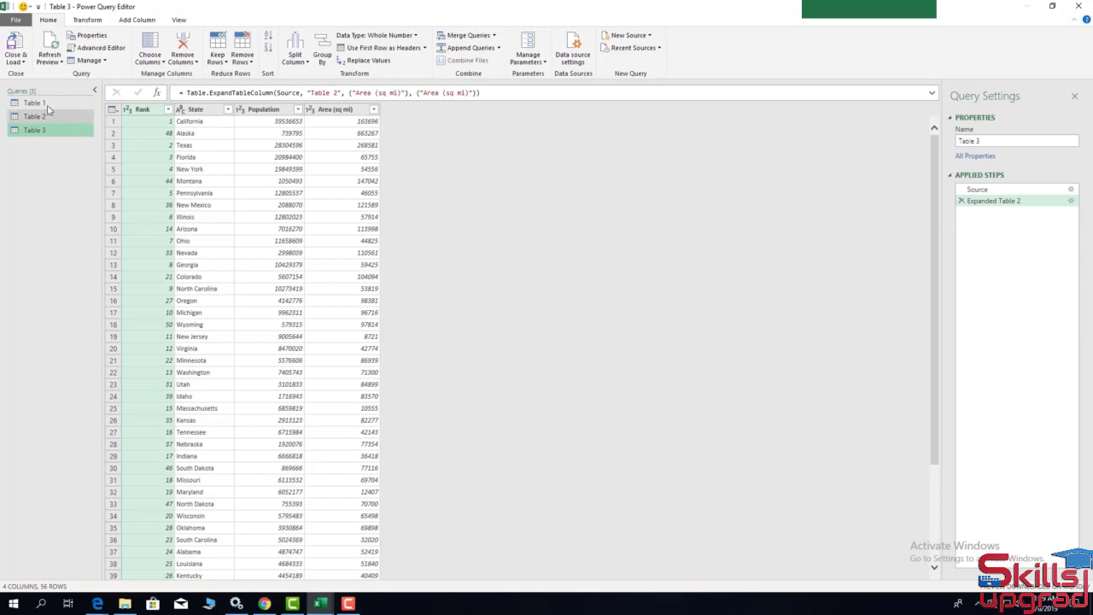
left_click(39, 103)
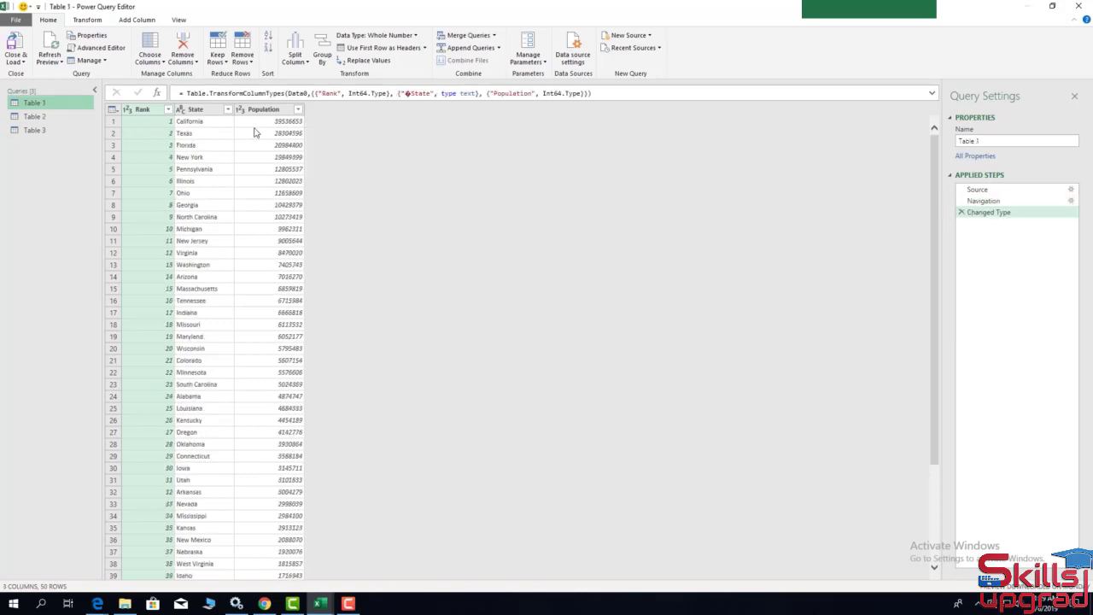
left_click(49, 133)
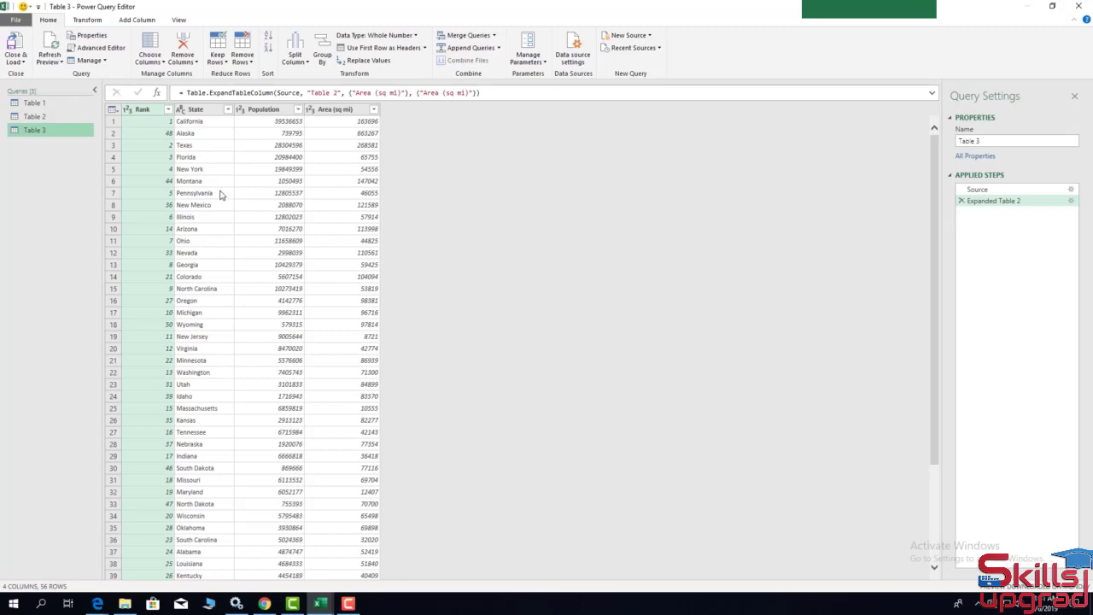
Step: Close the query editor and load Table 3 as a connection only, adding it to the Data Model
left_click(15, 60)
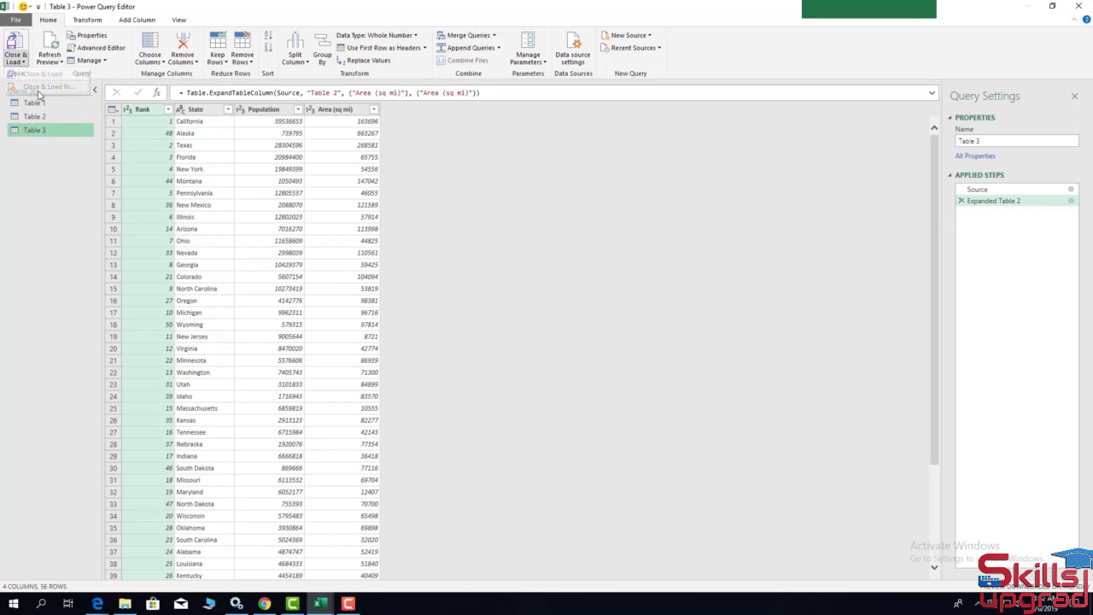
left_click(44, 87)
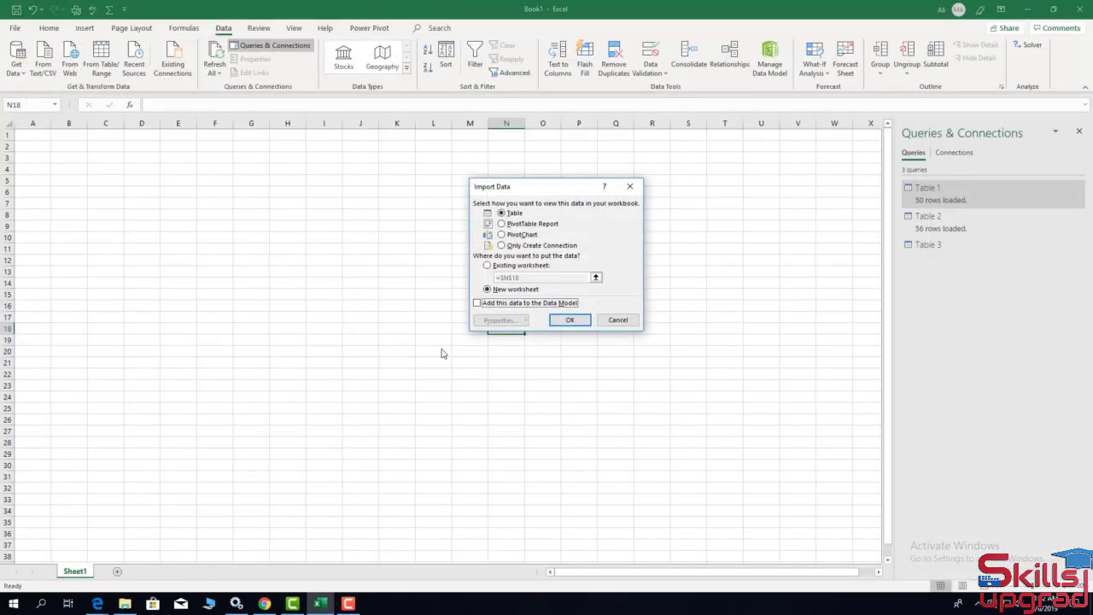
left_click(487, 266)
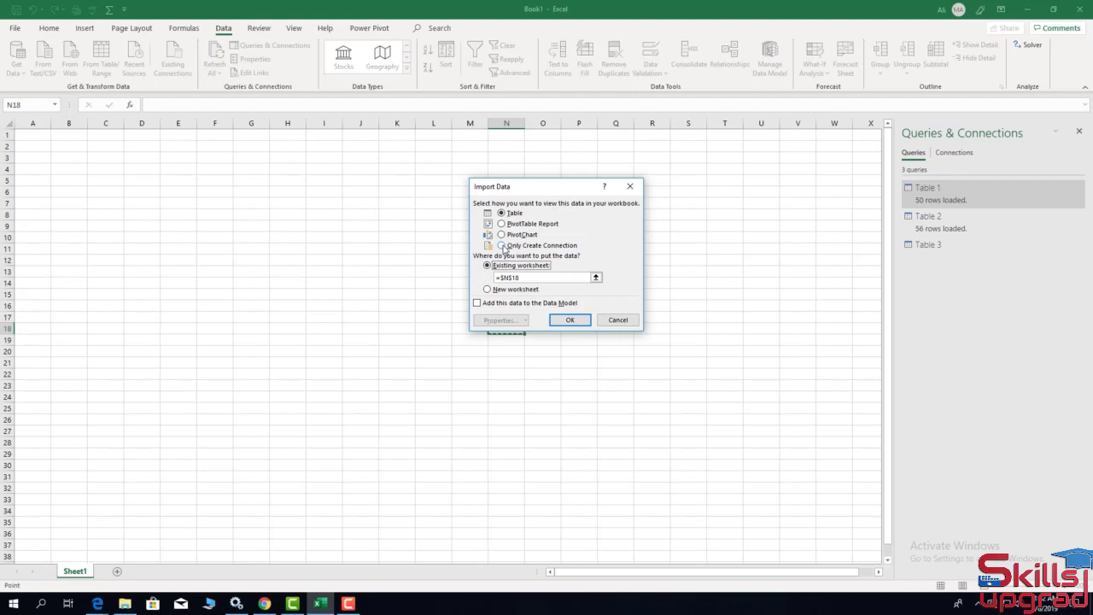
left_click(503, 246)
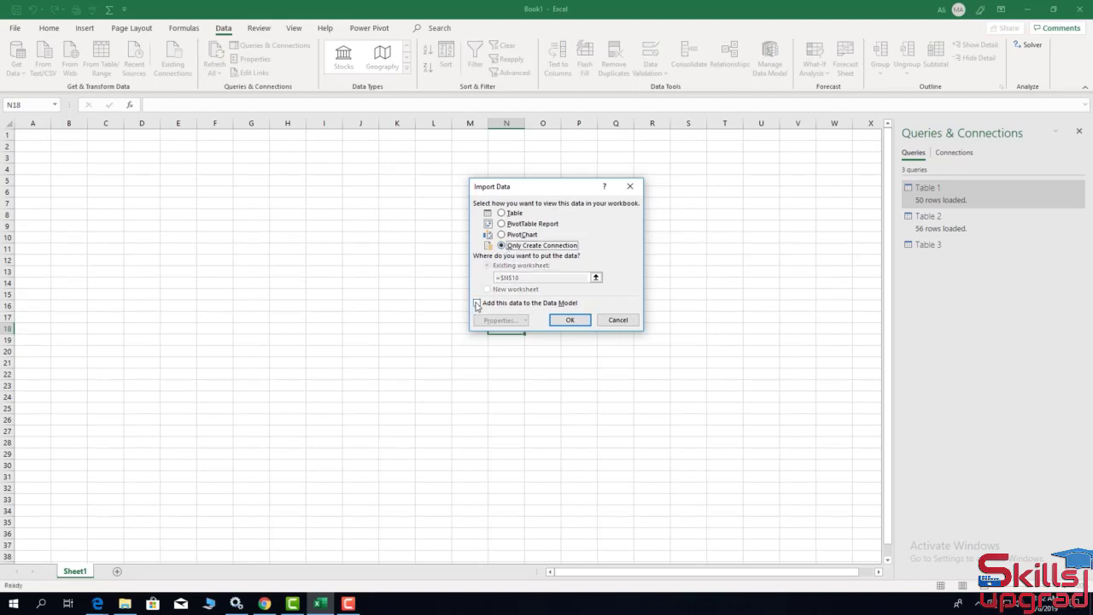
left_click(476, 304)
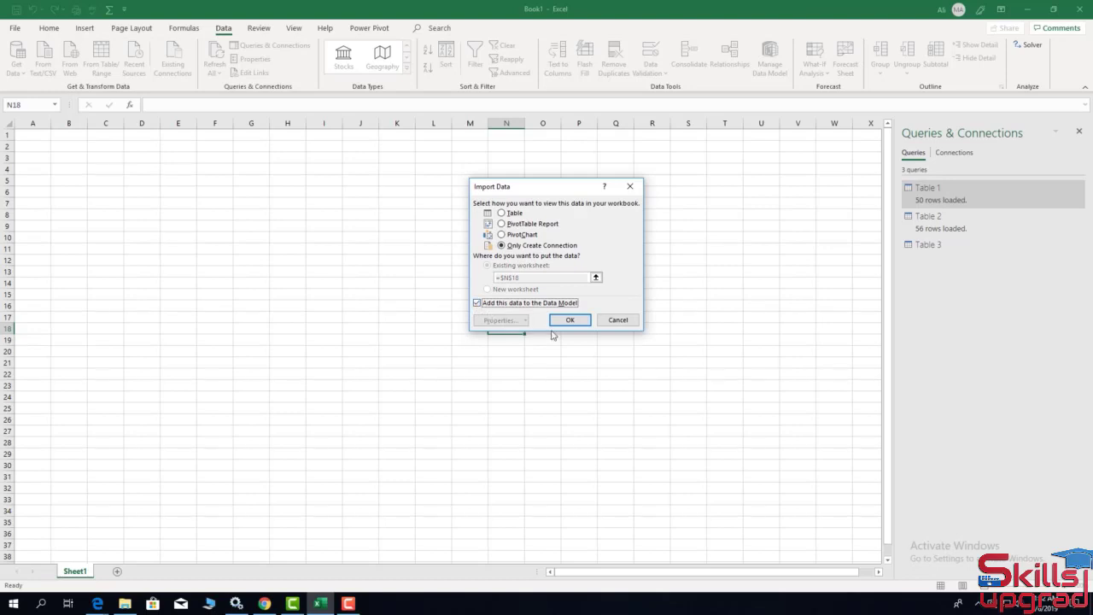
left_click(585, 324)
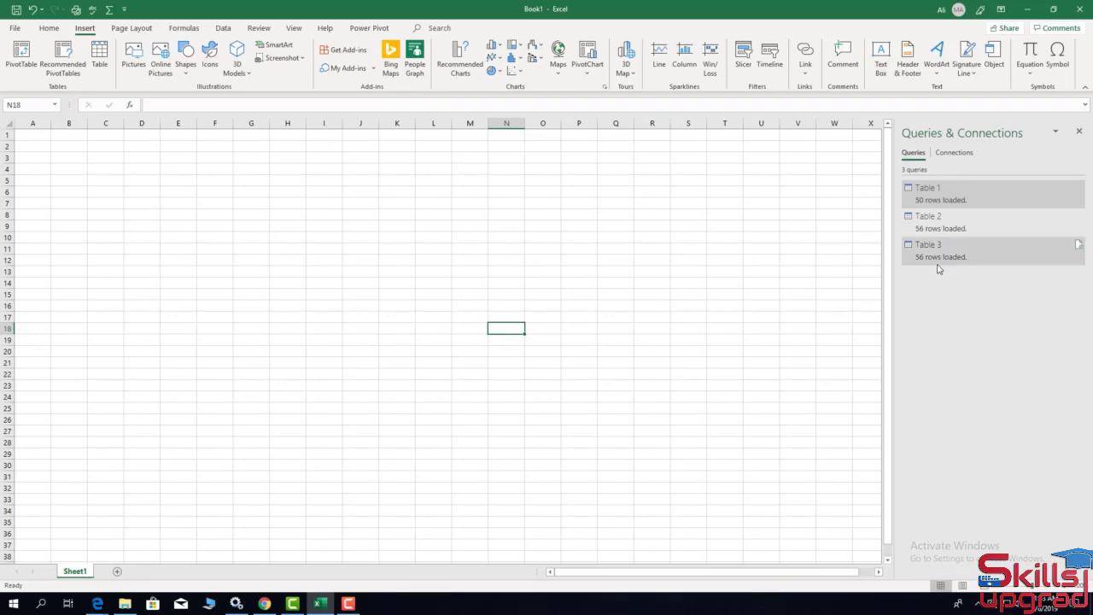
Step: View Table 3 in the Power Pivot data model, then return to the workbook
left_click(361, 29)
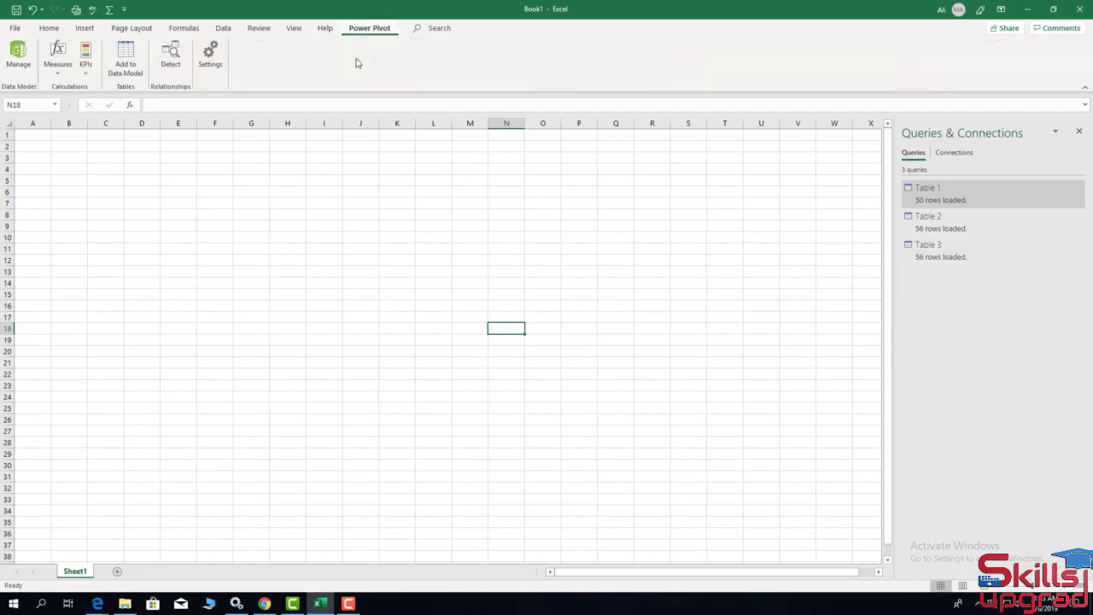
left_click(18, 49)
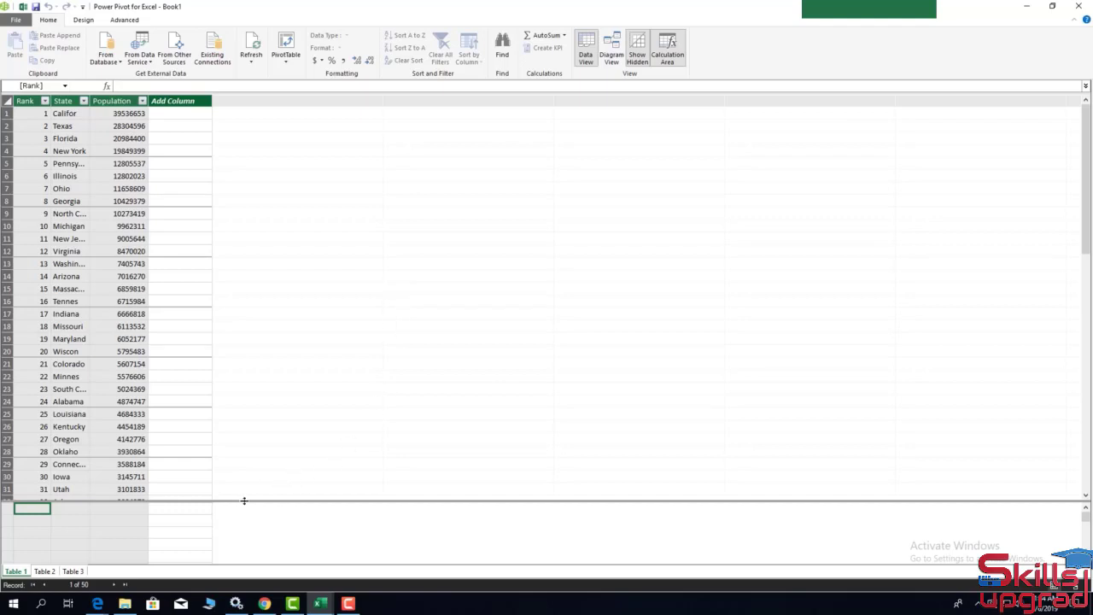
left_click(73, 570)
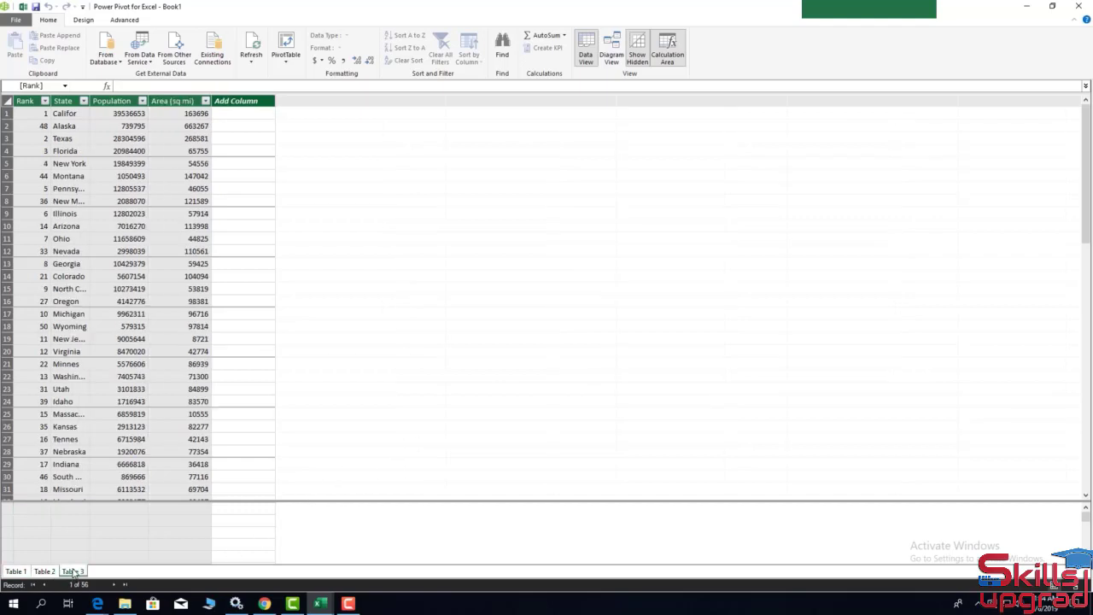
left_click(1079, 7)
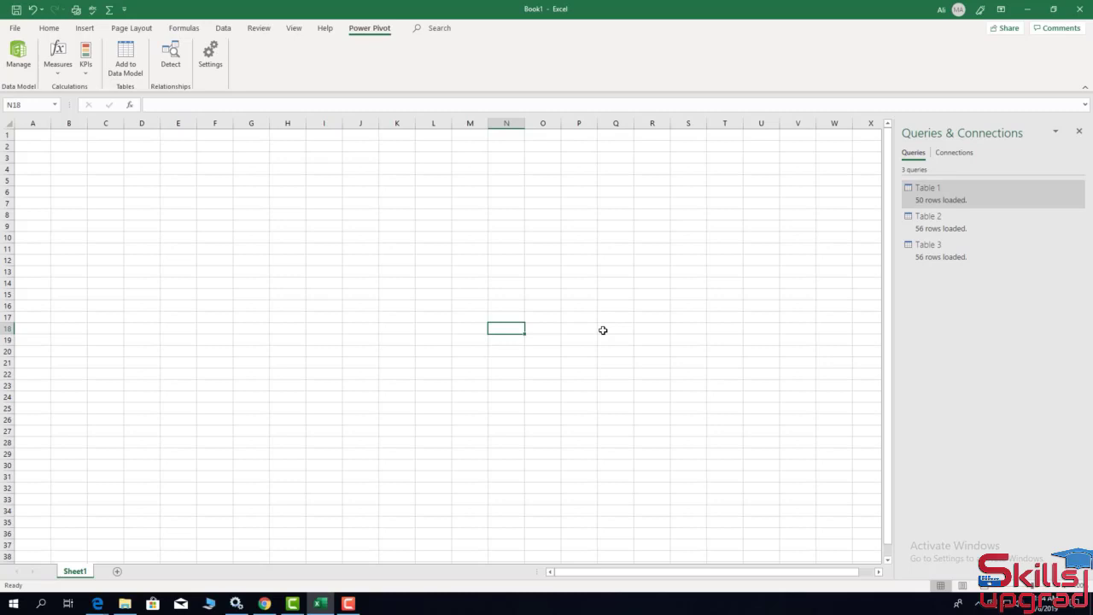
Step: Create a PivotTable on a new worksheet, using the Query - Table 3 connection as its external data source
left_click(86, 27)
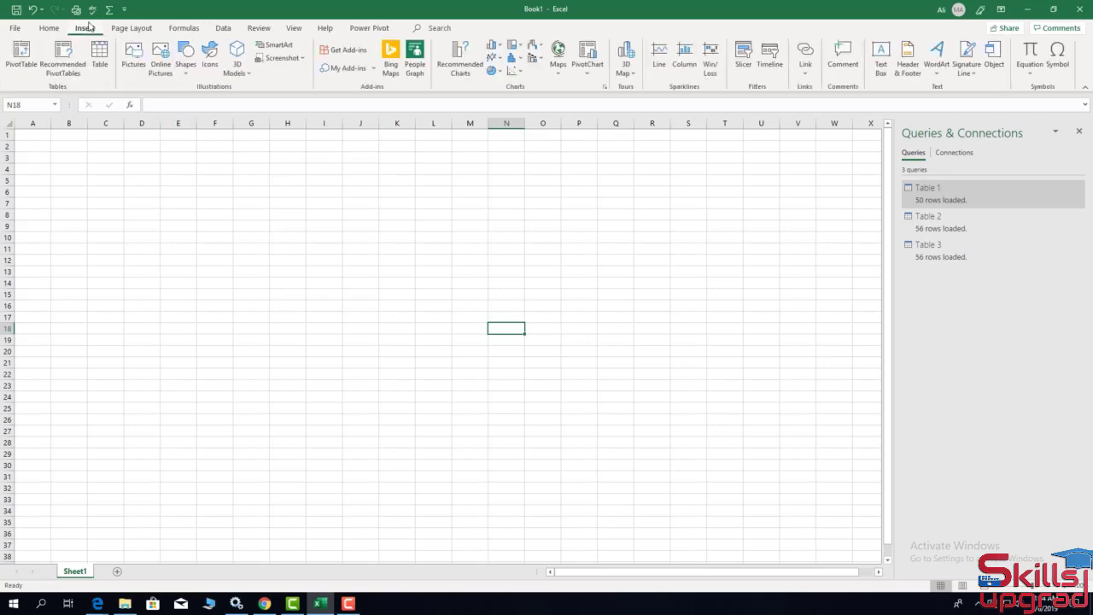
left_click(28, 58)
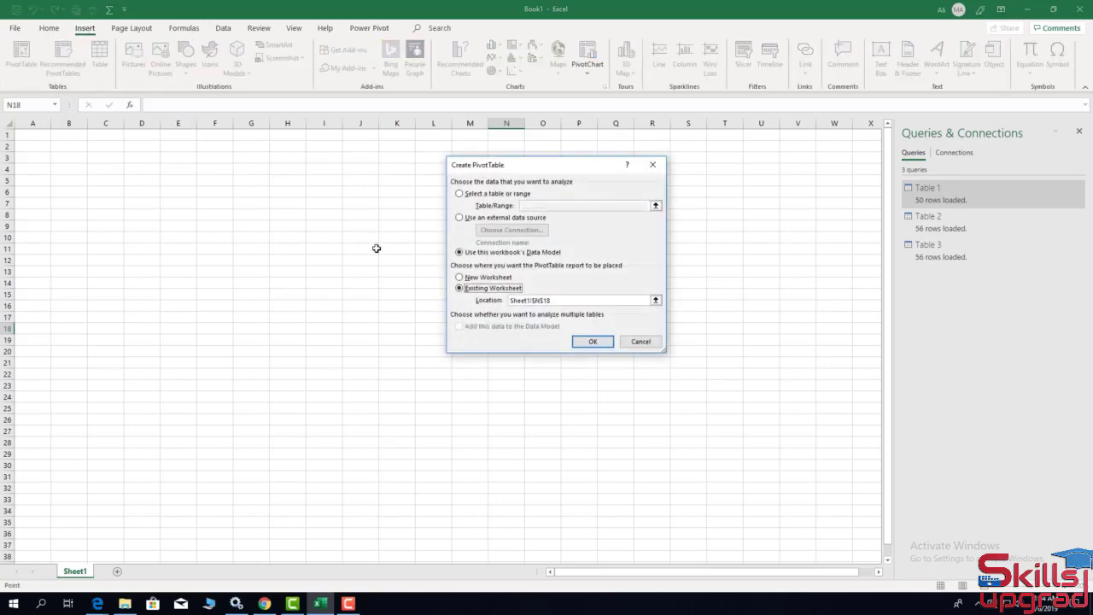
left_click(461, 219)
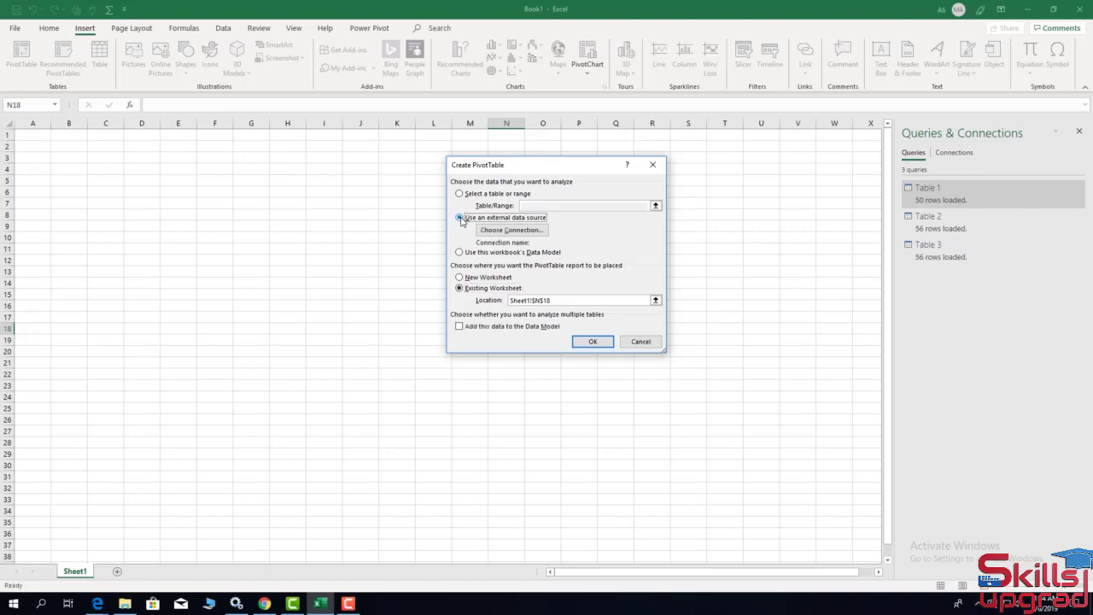
left_click(509, 230)
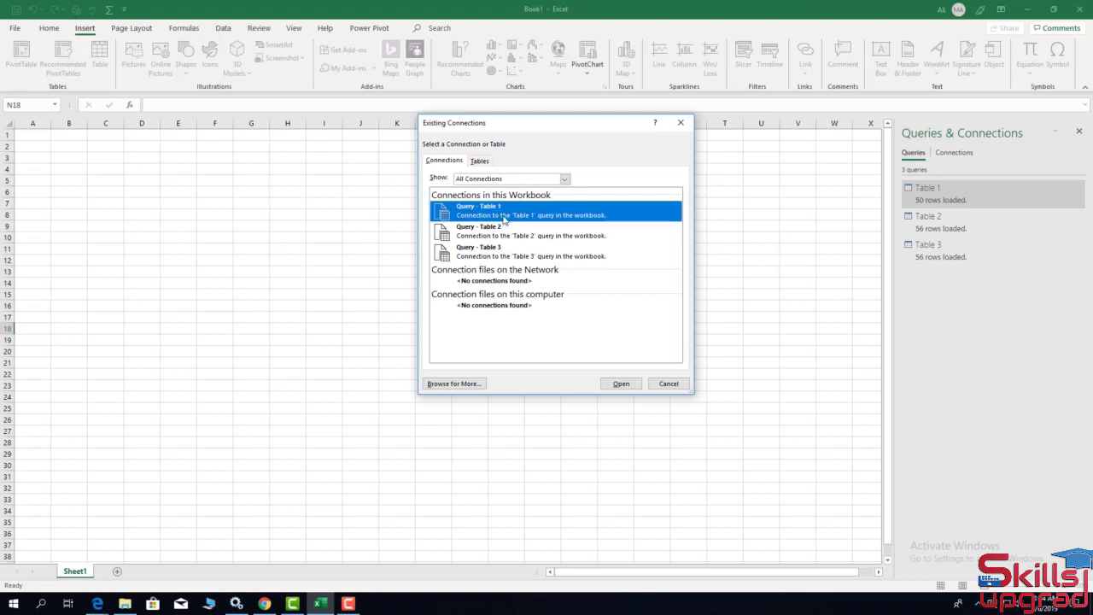
left_click(482, 256)
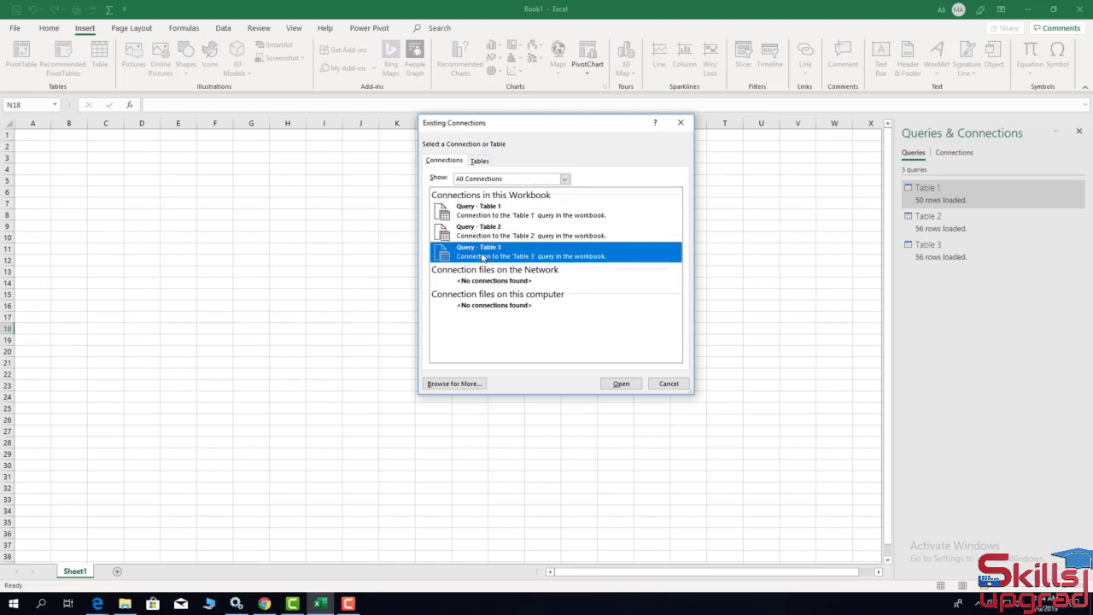
left_click(629, 385)
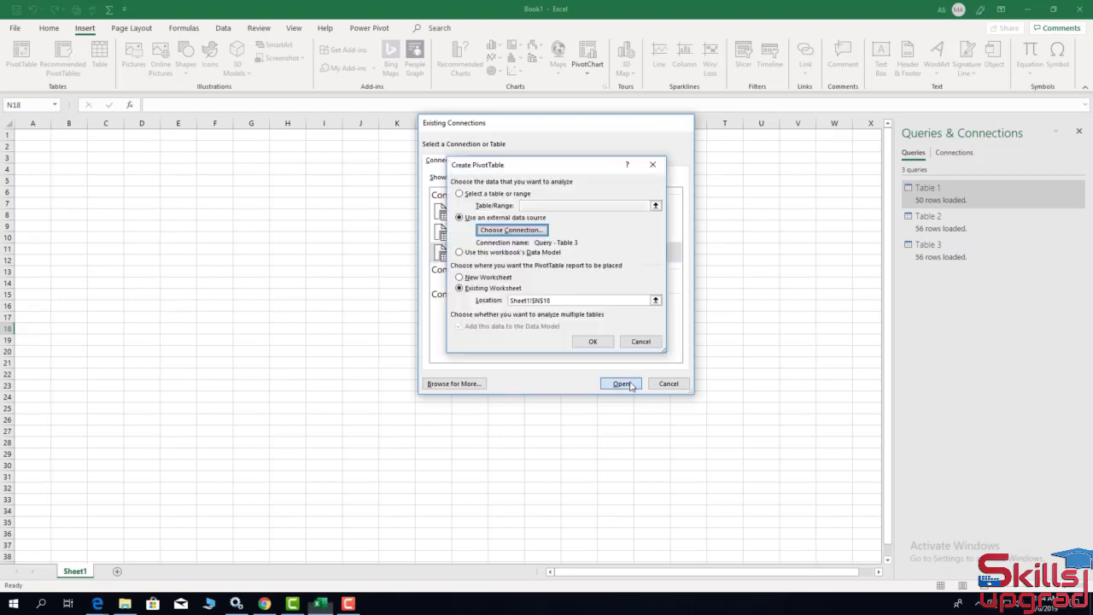
left_click(461, 277)
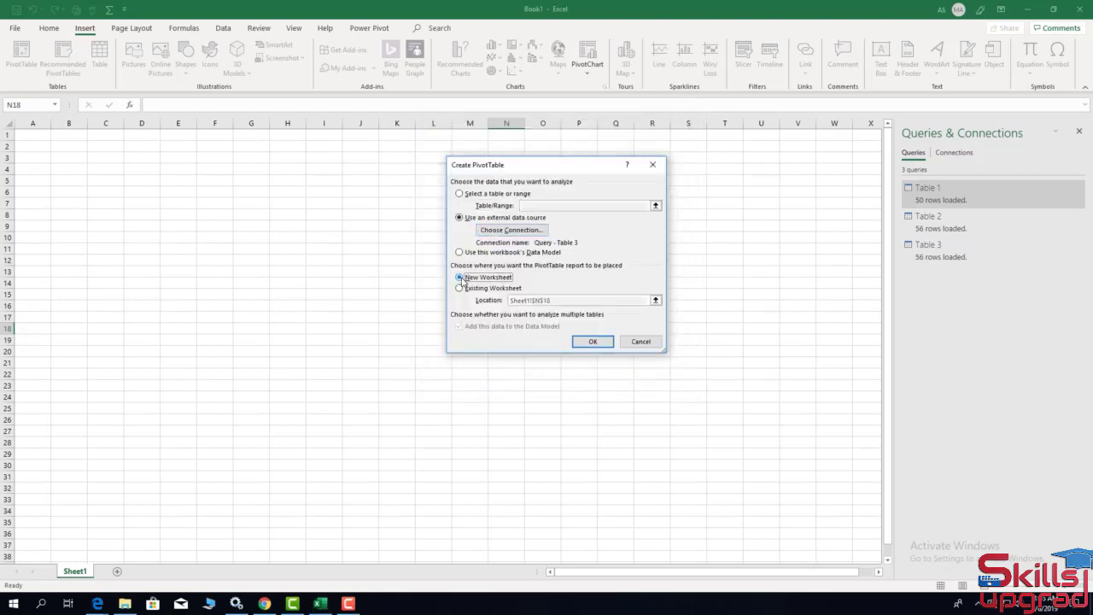
left_click(591, 341)
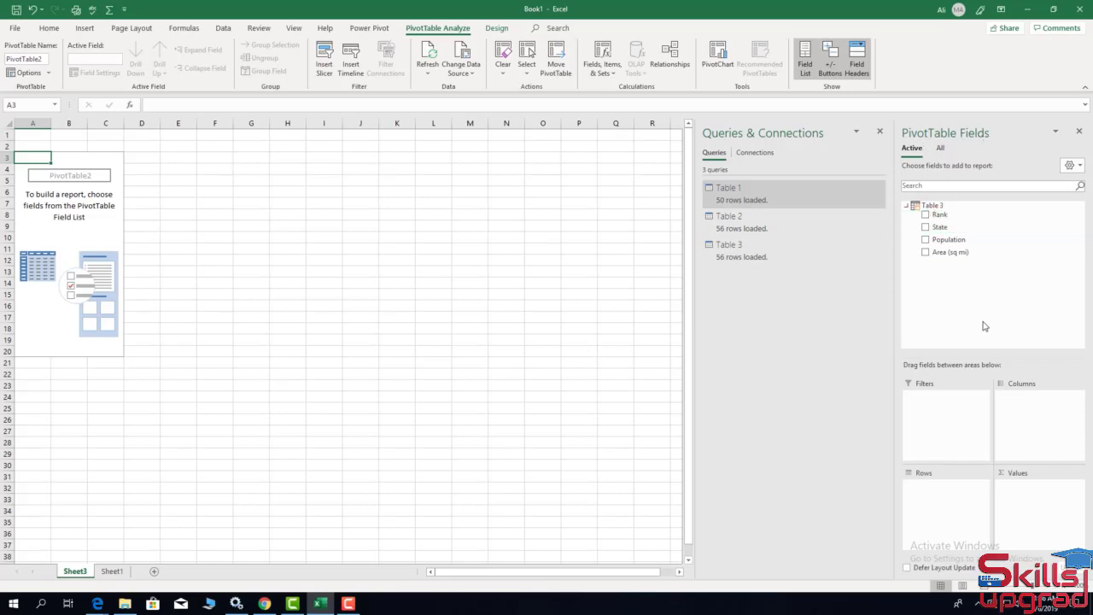
Step: Lay out the PivotTable with State as rows and Population, Area (sq mi) and Rank as summed values
left_click_drag(951, 239, 1029, 498)
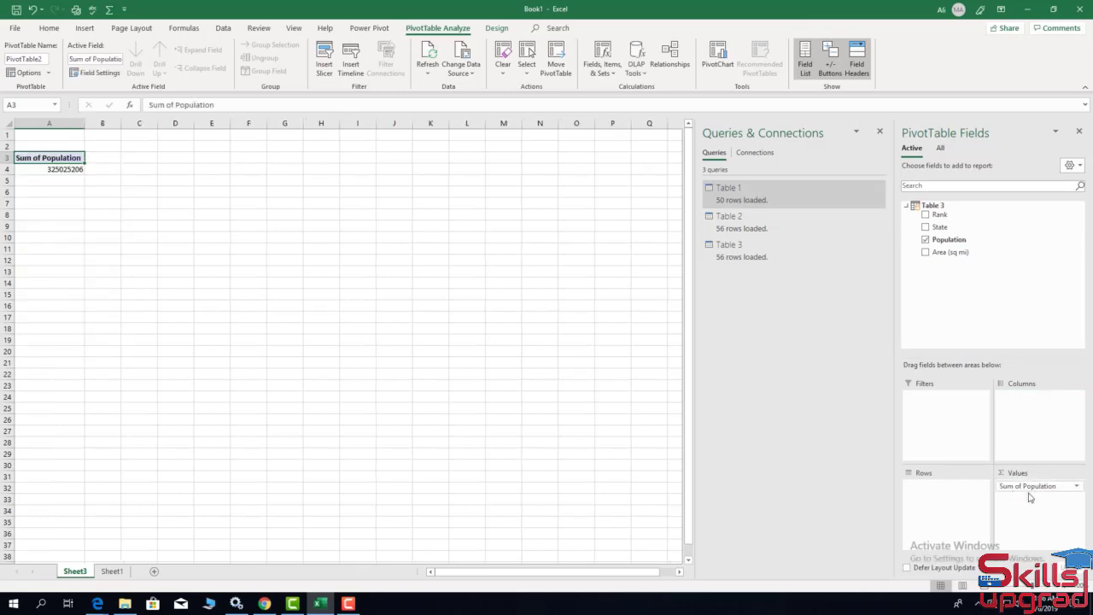
left_click_drag(952, 253, 1031, 511)
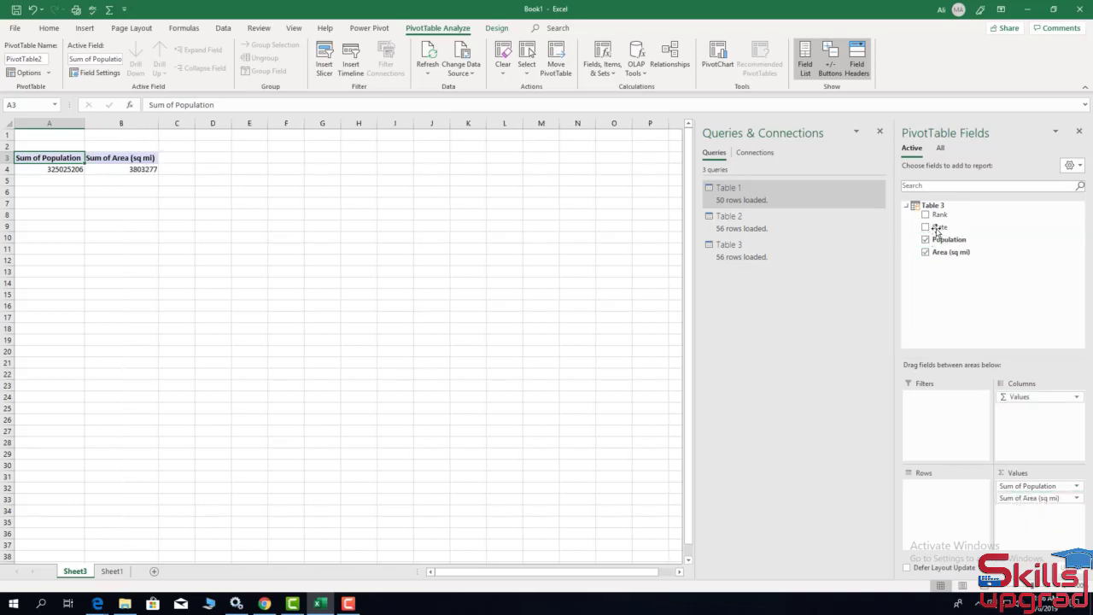
left_click_drag(939, 229, 929, 498)
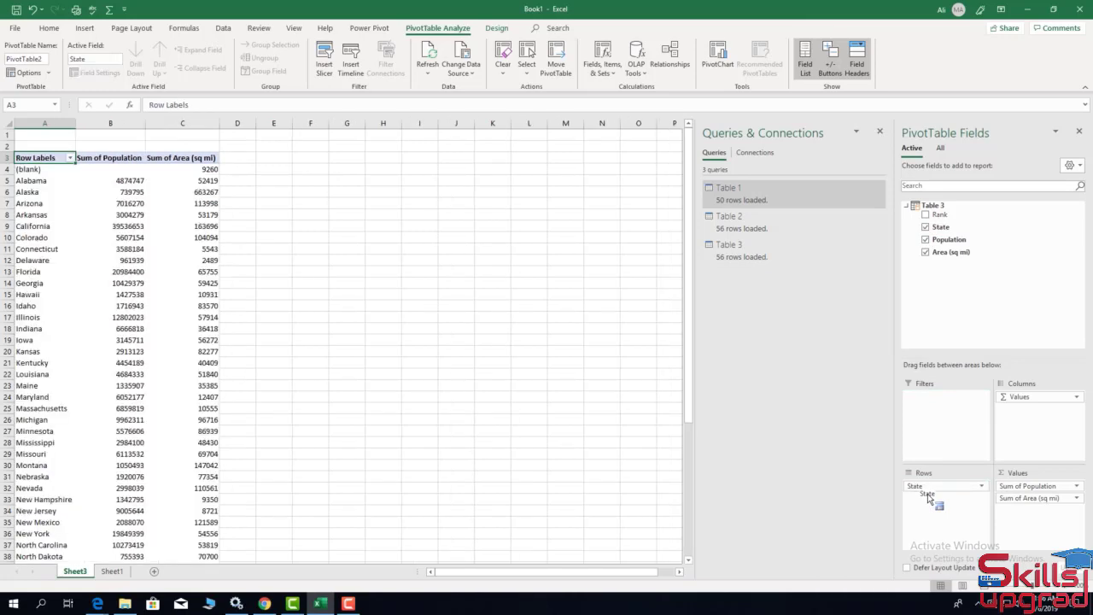
left_click(929, 217)
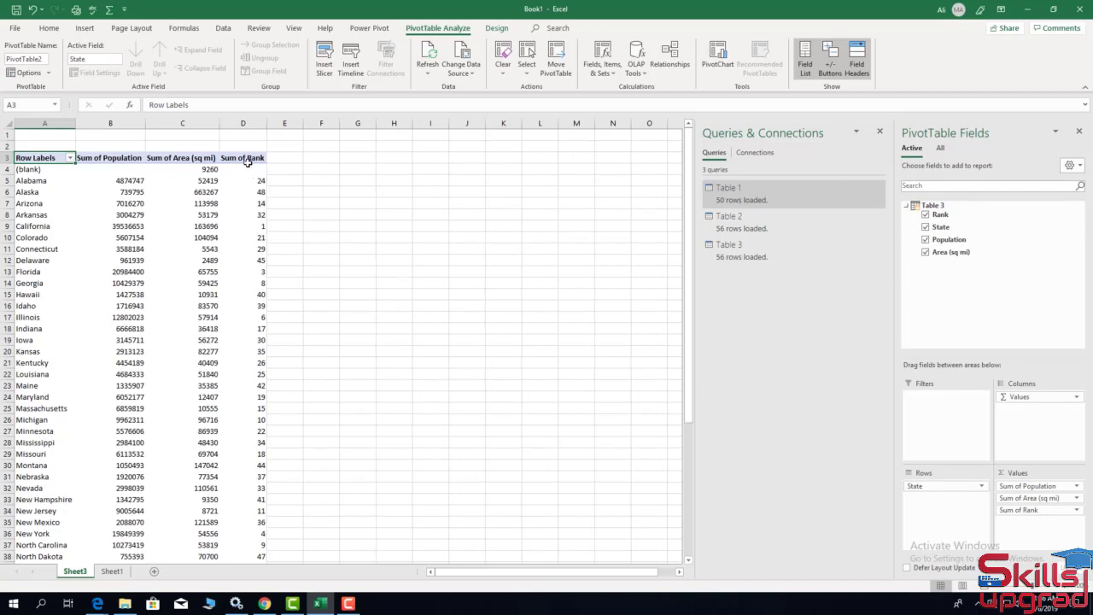
Step: Sort the PivotTable's State row labels in ascending order by Sum of Rank
left_click(70, 158)
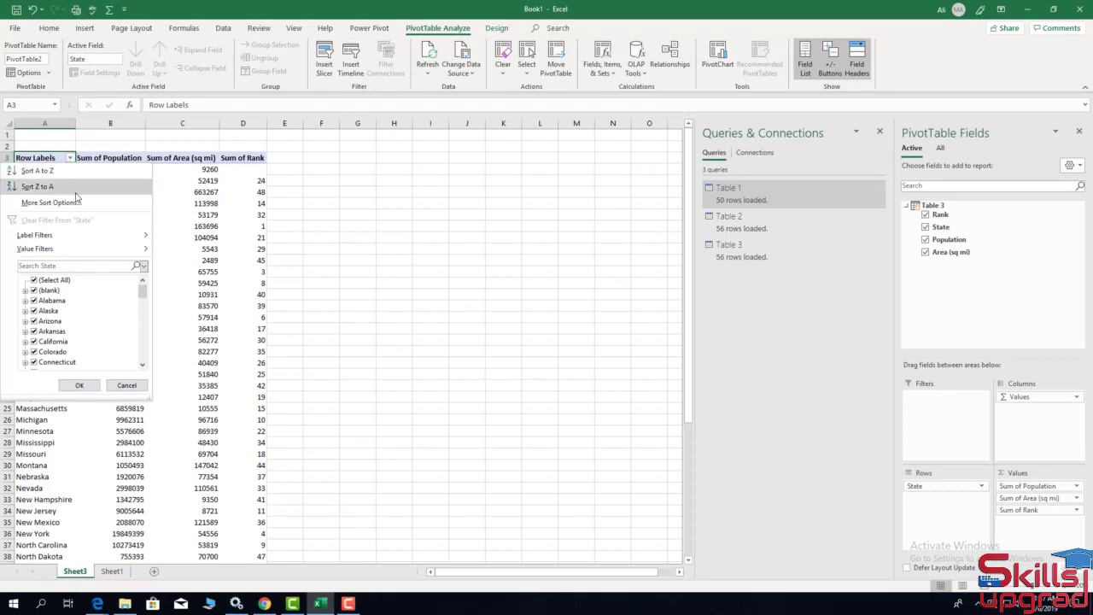
left_click(52, 202)
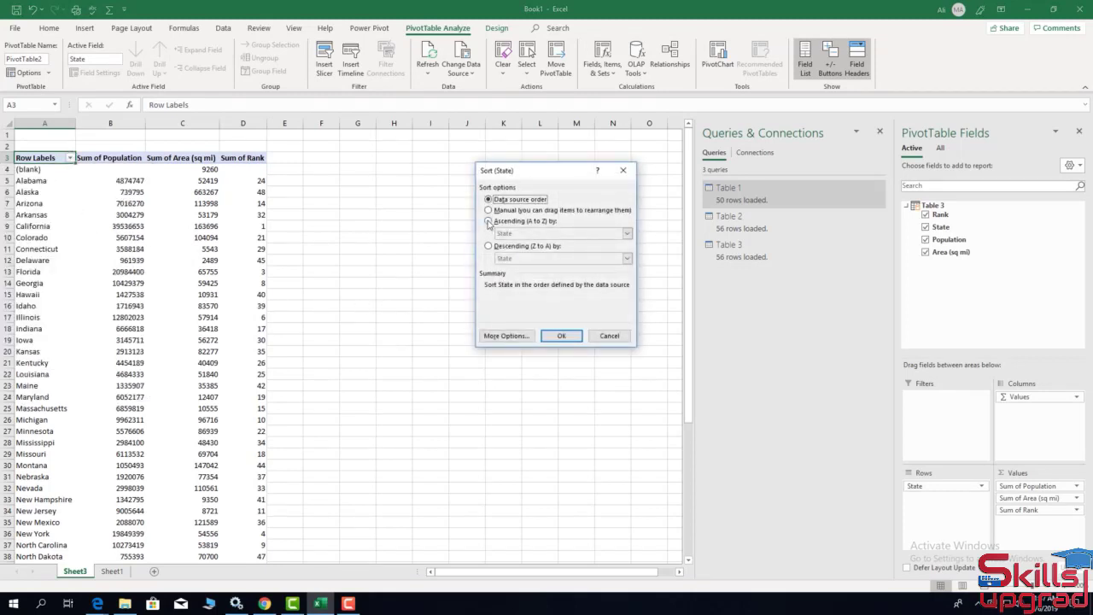
left_click(489, 221)
left_click(513, 234)
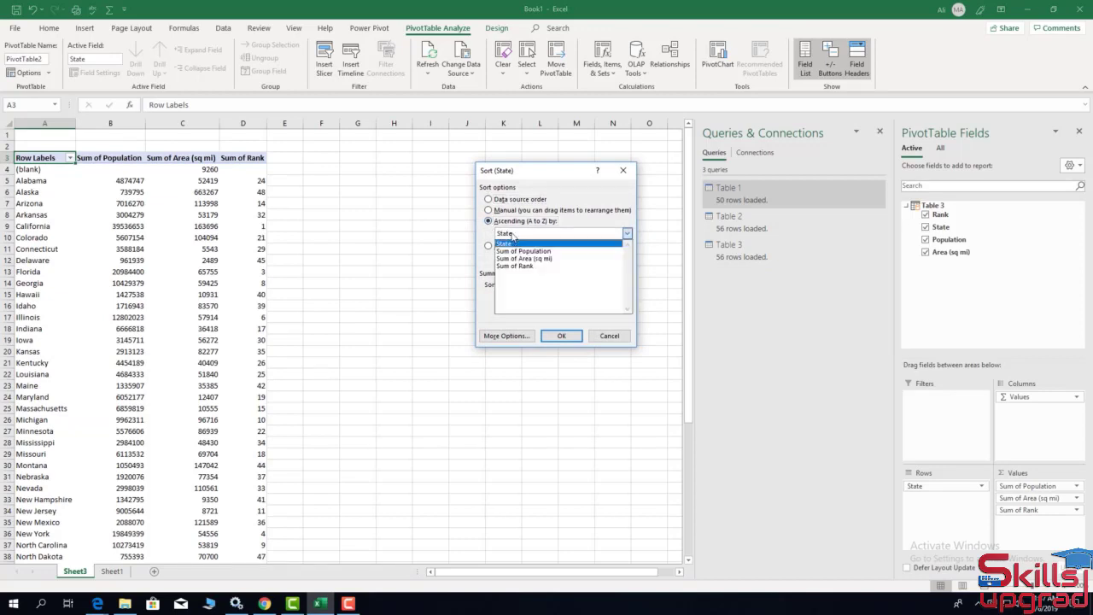
left_click(515, 266)
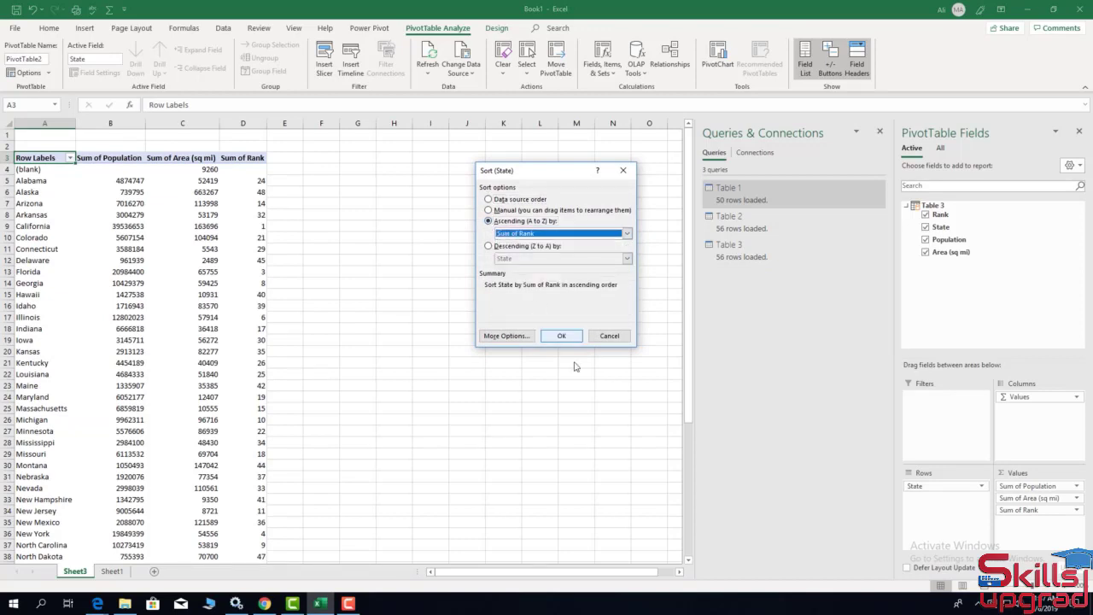
left_click(562, 336)
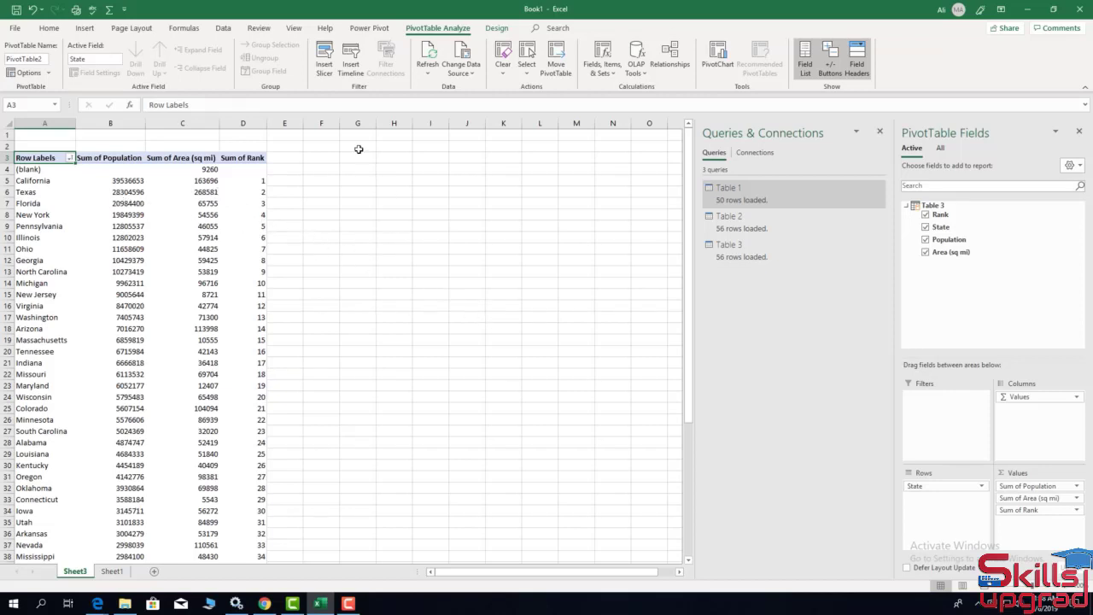
Step: Insert a slicer for the State field of the PivotTable
left_click(324, 65)
left_click(531, 253)
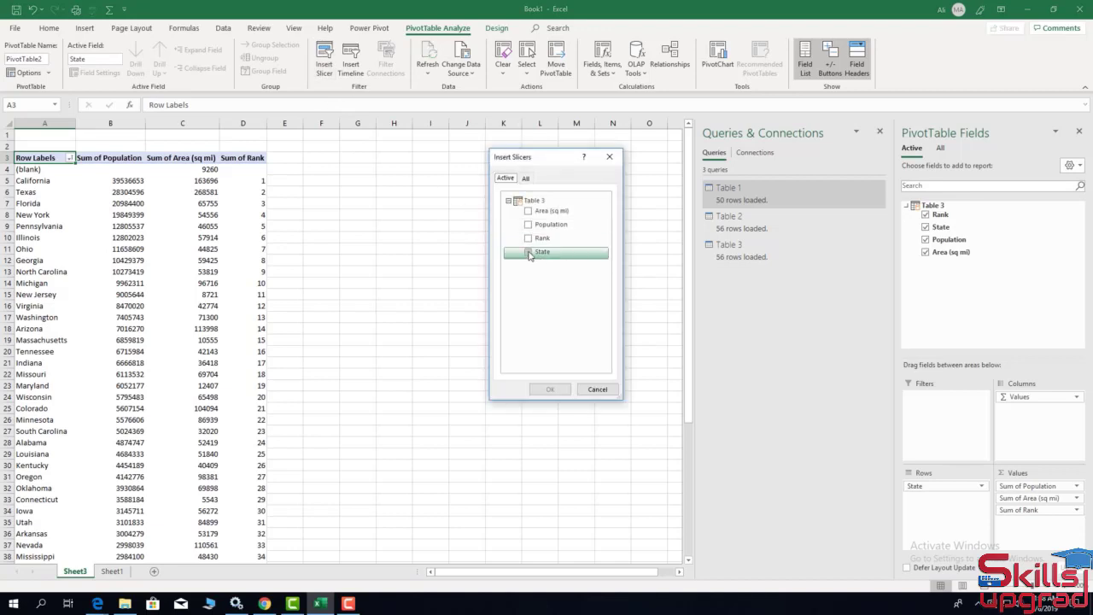
left_click(550, 389)
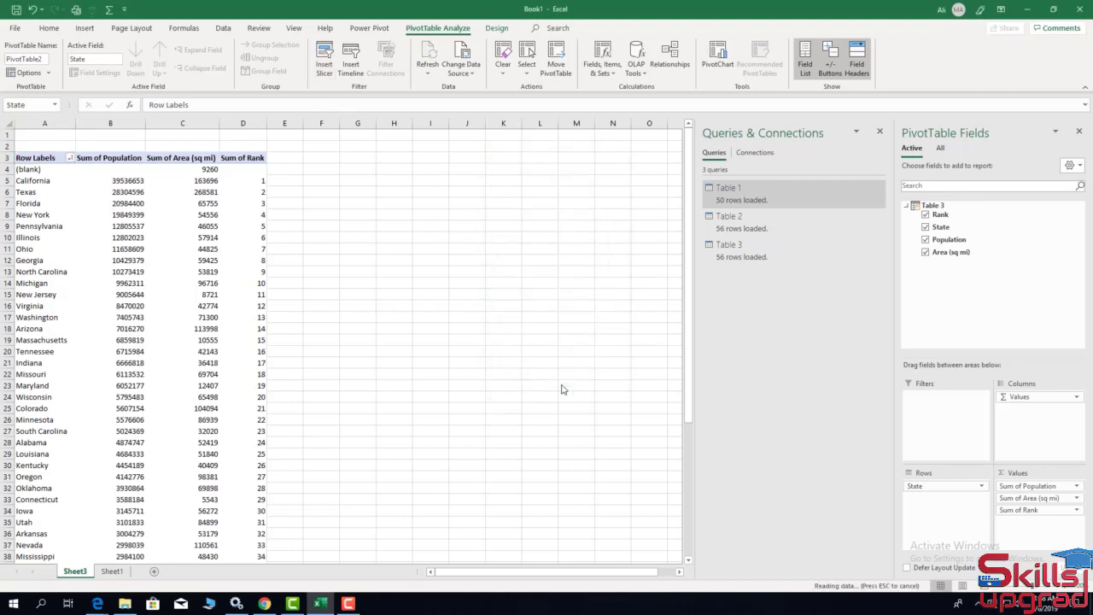
Step: Filter the PivotTable to Maryland with the State slicer, and clear the slicer's filter again
scroll(480, 242, "down", 5)
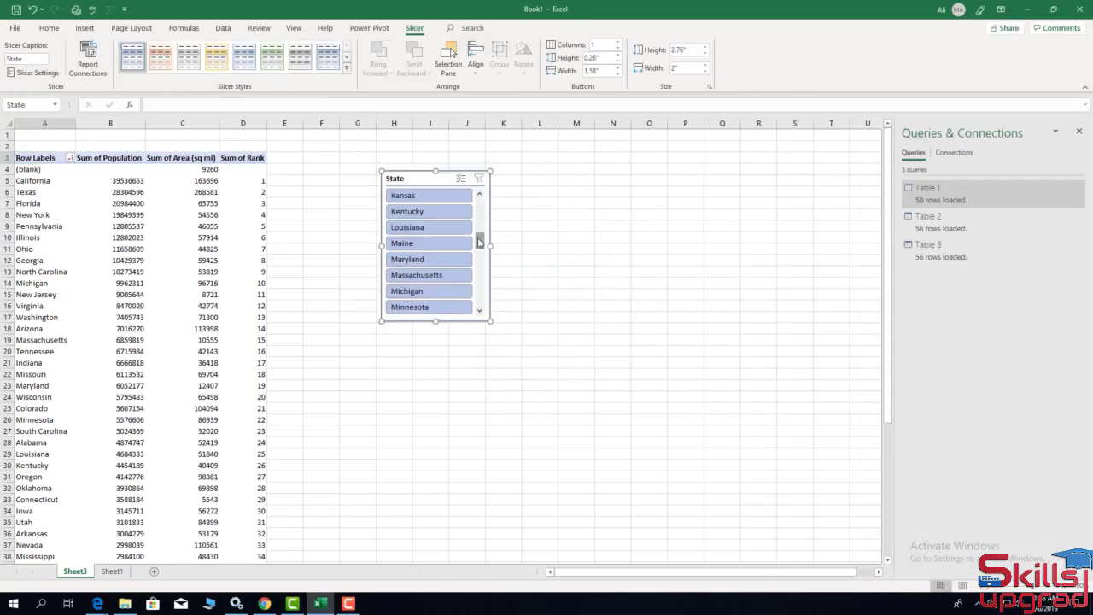
left_click(409, 262)
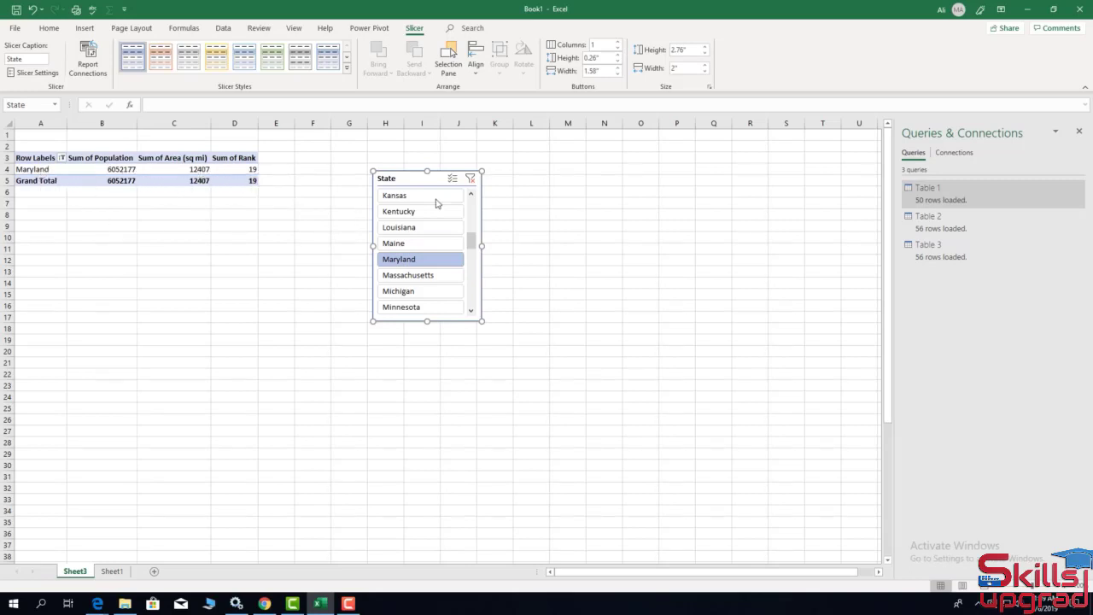
left_click(470, 179)
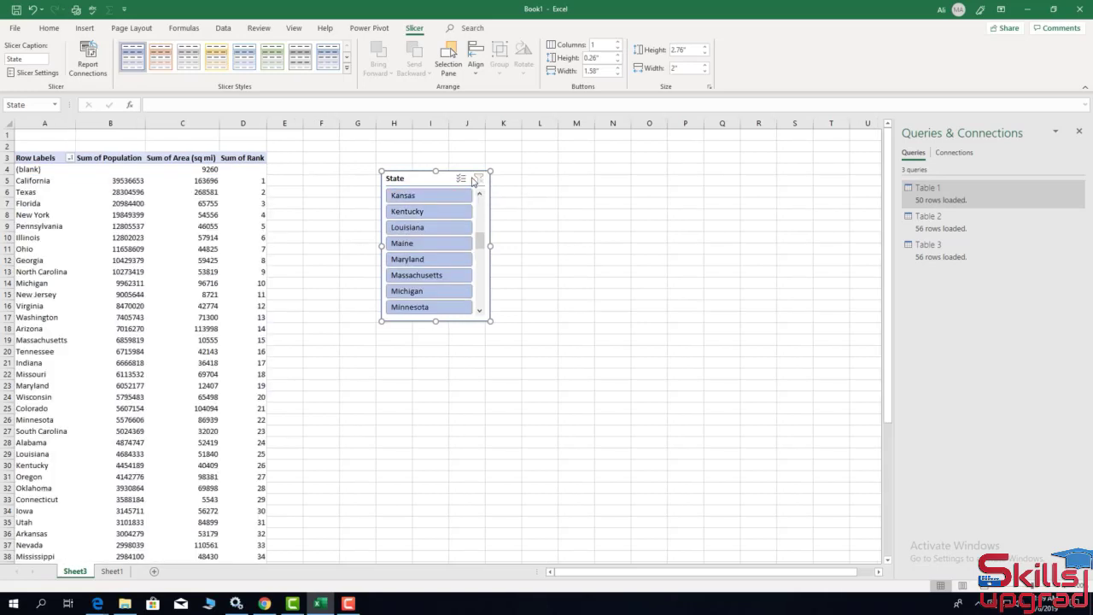